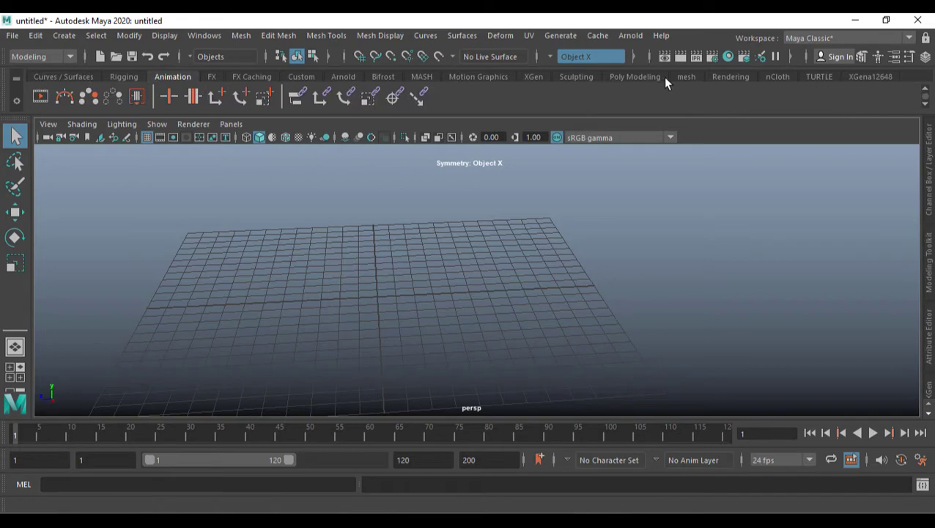
# Step: Create a polygon cube at the grid's centre, flatten it vertically and raise it slightly
pyautogui.click(640, 76)
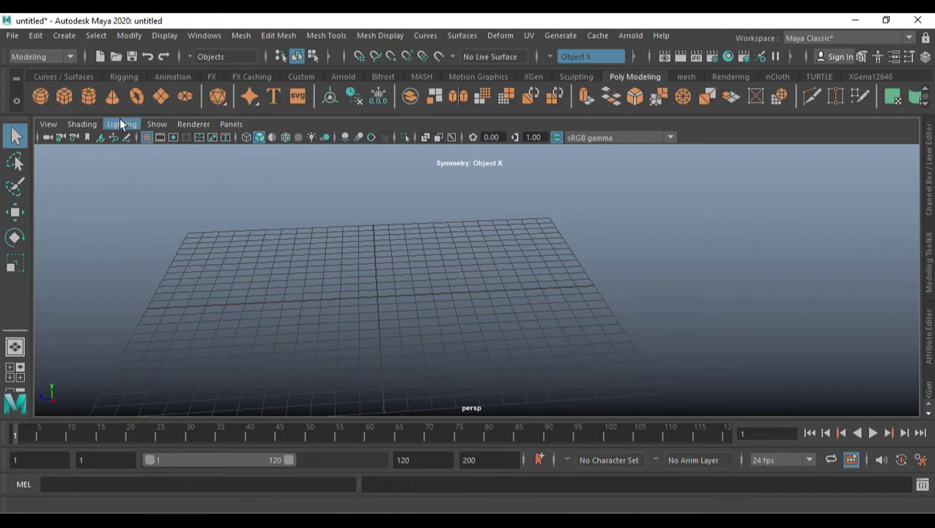
pyautogui.click(65, 96)
pyautogui.moveTo(413, 298)
pyautogui.keyDown('alt'); pyautogui.mouseDown()
pyautogui.moveTo(394, 308)
pyautogui.moveTo(436, 307)
pyautogui.moveTo(357, 329)
pyautogui.moveTo(407, 287)
pyautogui.mouseUp(); pyautogui.keyUp('alt')
pyautogui.press('r')
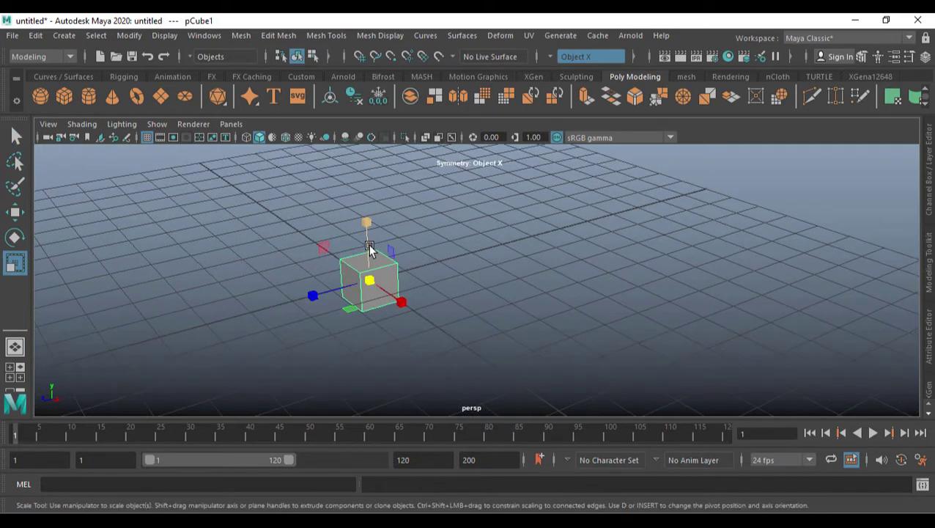
pyautogui.moveTo(367, 222); pyautogui.dragTo(372, 262)
pyautogui.press('w')
pyautogui.moveTo(371, 229); pyautogui.dragTo(371, 225)
# Step: Poke the flattened cube's top face and raise its centre point to form a pyramid
pyautogui.keyDown('alt'); pyautogui.moveTo(472, 270); pyautogui.dragTo(489, 334); pyautogui.keyUp('alt')
pyautogui.press('F11')
pyautogui.click(455, 286)
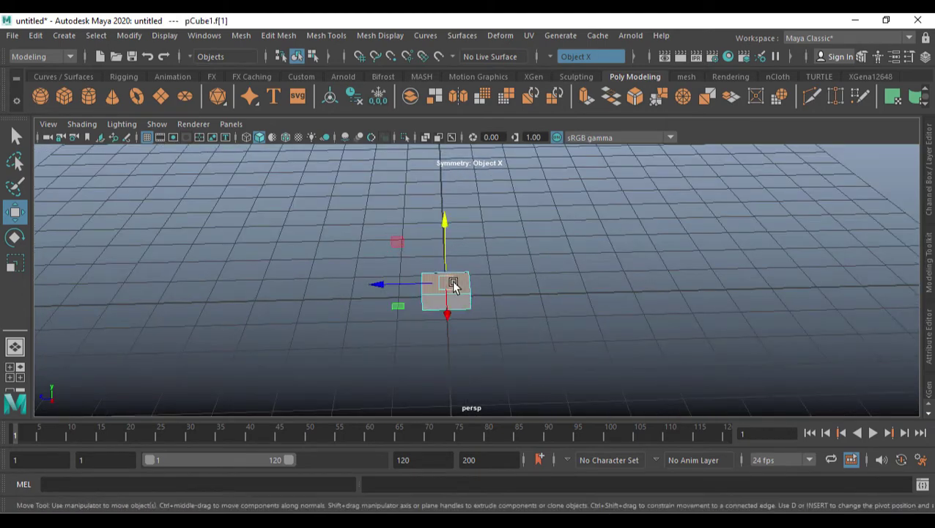
pyautogui.click(274, 38)
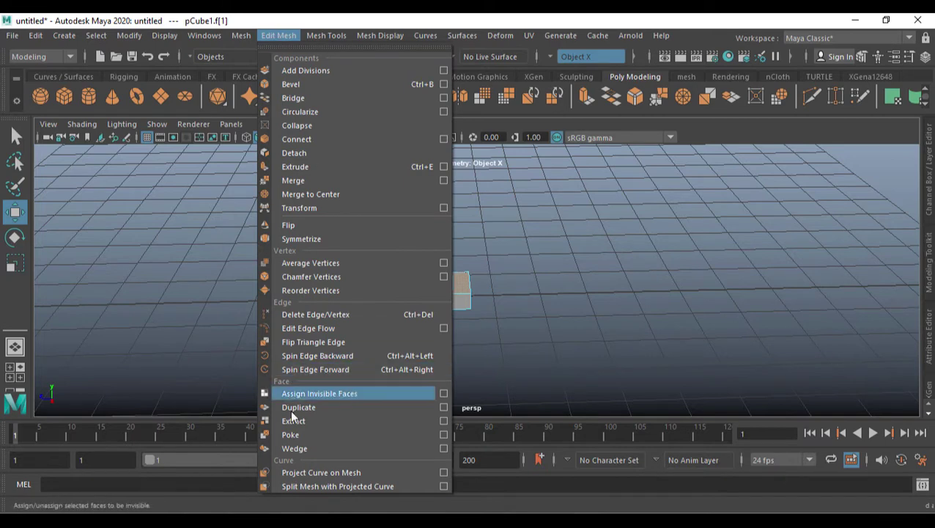
pyautogui.click(291, 434)
pyautogui.scroll(3, 469, 311)
pyautogui.moveTo(434, 252); pyautogui.dragTo(470, 269)
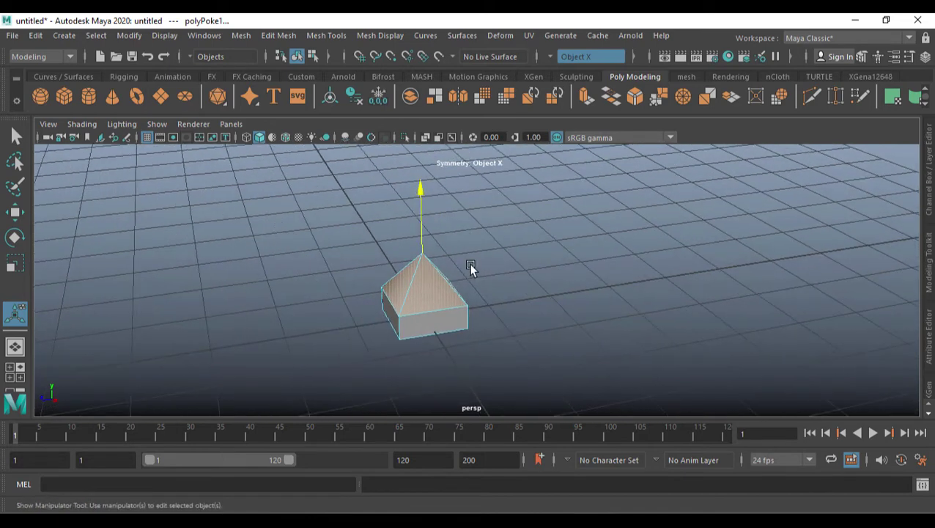
# Step: Chamfer the pyramid's apex vertex into a small flat face
pyautogui.press('q')
pyautogui.click(422, 253)
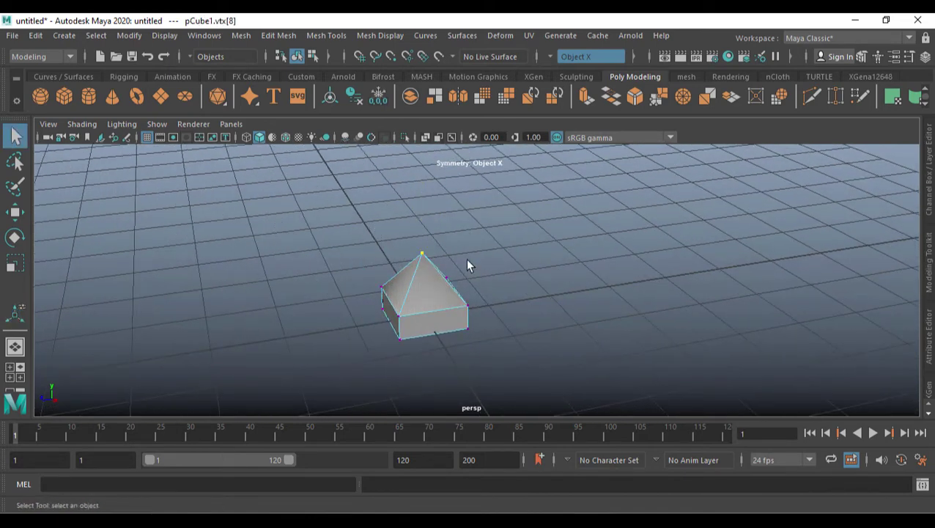
pyautogui.click(396, 250)
pyautogui.moveTo(429, 270); pyautogui.dragTo(478, 266)
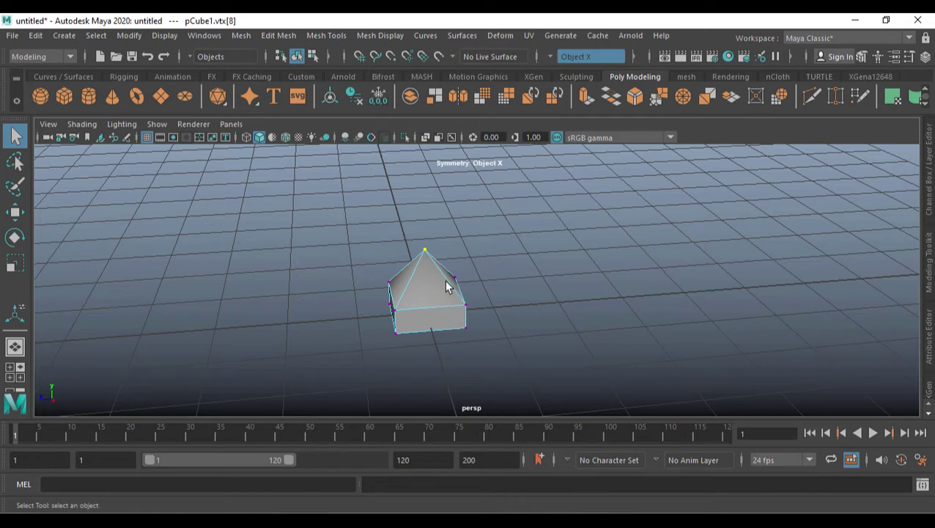
pyautogui.click(286, 35)
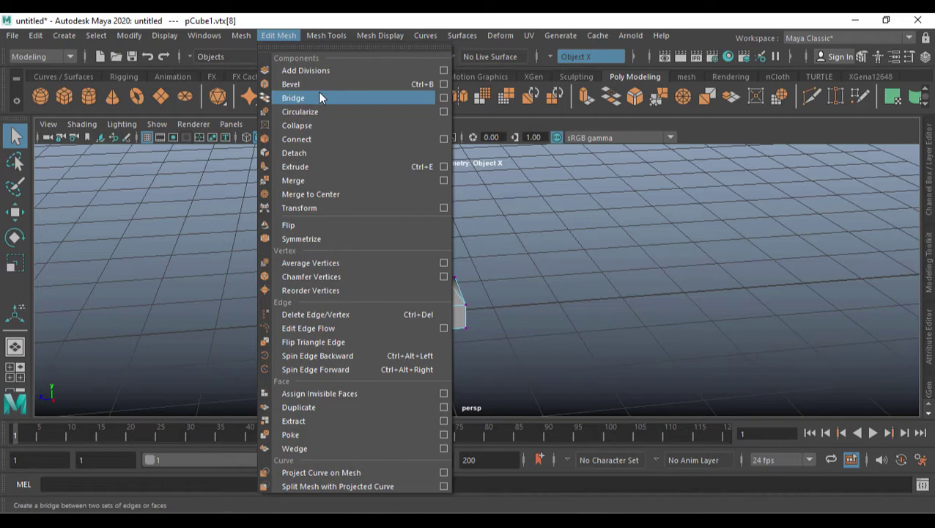
pyautogui.click(342, 276)
pyautogui.keyDown('alt'); pyautogui.moveTo(449, 274); pyautogui.dragTo(438, 308); pyautogui.keyUp('alt')
# Step: Extrude the small top face upward and narrow its end into a tall, tapered spike
pyautogui.press('q')
pyautogui.click(423, 267)
pyautogui.hotkey('ctrl', 'e')
pyautogui.press('q')
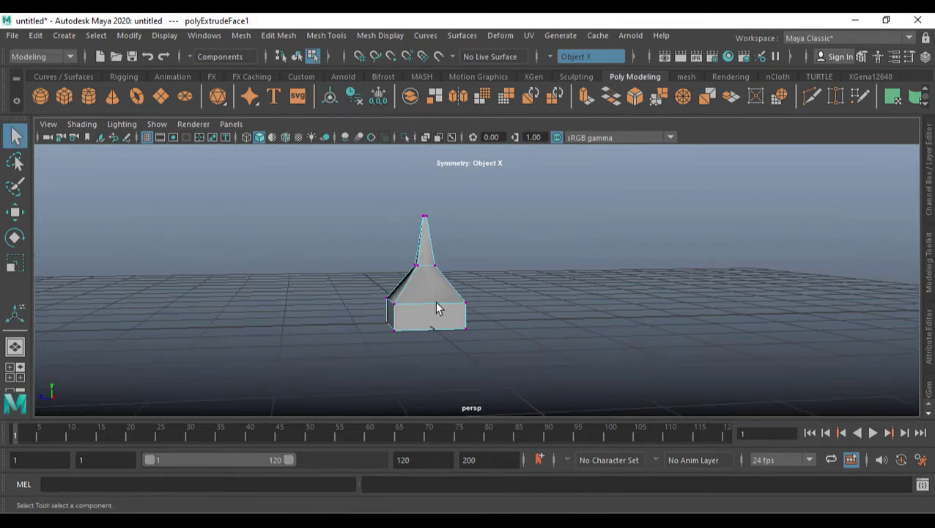
# Step: Move the whole spike object about 3.95 units along Z, away from the grid's centre
pyautogui.moveTo(413, 304); pyautogui.dragTo(426, 293, button='right')
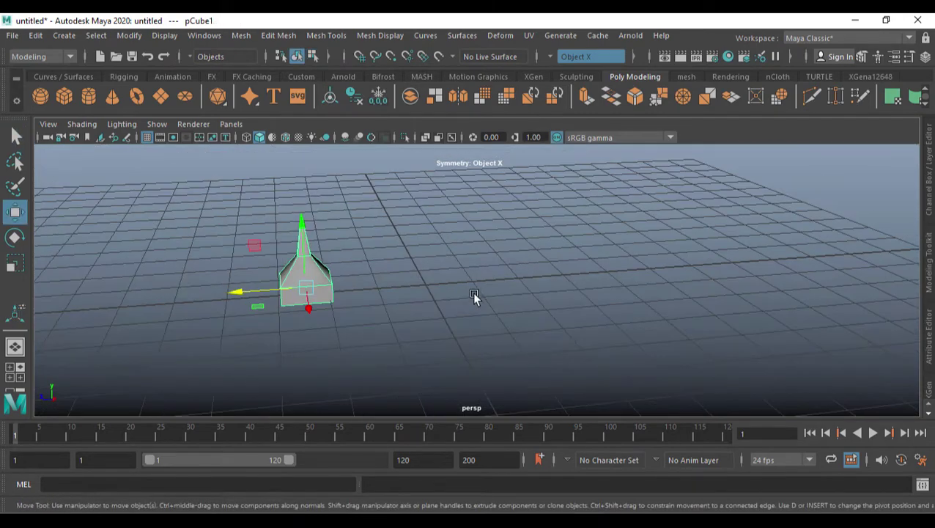
pyautogui.keyDown('alt'); pyautogui.moveTo(472, 297); pyautogui.dragTo(535, 311); pyautogui.keyUp('alt')
pyautogui.moveTo(253, 302); pyautogui.dragTo(144, 301)
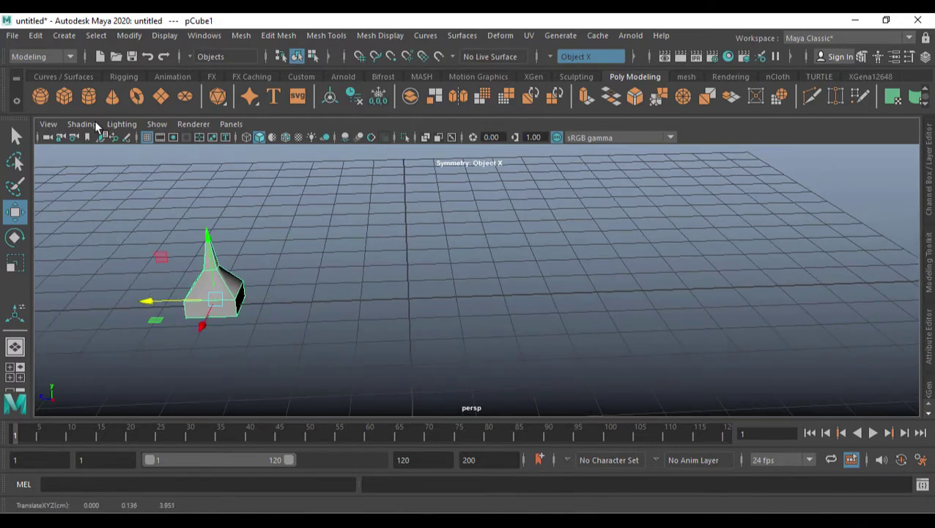
# Step: Create a second polygon cube at the grid's centre and raise it to about 1.12 units in Y
pyautogui.click(64, 96)
pyautogui.keyDown('alt'); pyautogui.moveTo(464, 317); pyautogui.dragTo(462, 304); pyautogui.keyUp('alt')
pyautogui.moveTo(407, 234); pyautogui.dragTo(407, 182)
pyautogui.scroll(-2, 476, 283)
pyautogui.keyDown('alt'); pyautogui.moveTo(481, 283); pyautogui.dragTo(445, 310, button='middle'); pyautogui.keyUp('alt')
# Step: Scale the new cube up uniformly to about 4.06 and shrink the spike object uniformly to about 0.39 in X and Z
pyautogui.press('r')
pyautogui.moveTo(382, 280); pyautogui.dragTo(178, 328)
pyautogui.click(208, 315)
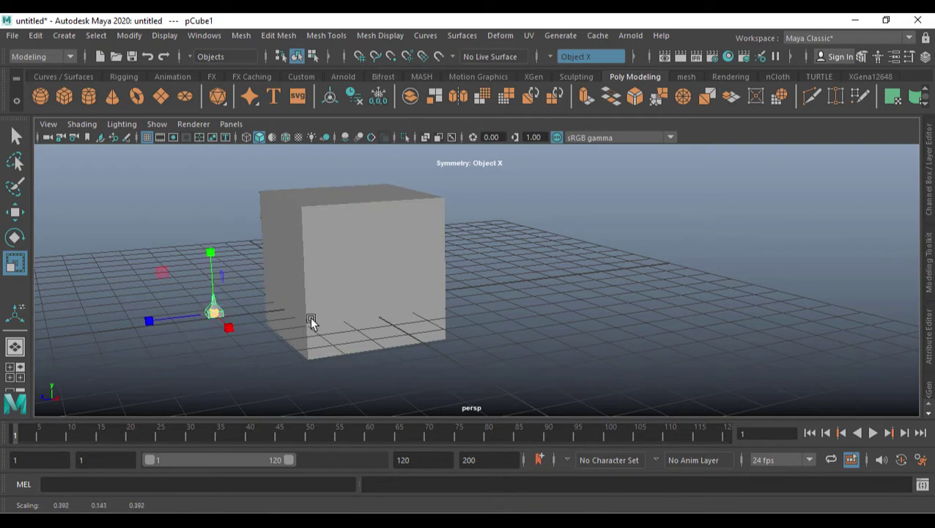
# Step: Set the large cube's width, height and depth subdivisions to 9
pyautogui.click(394, 286)
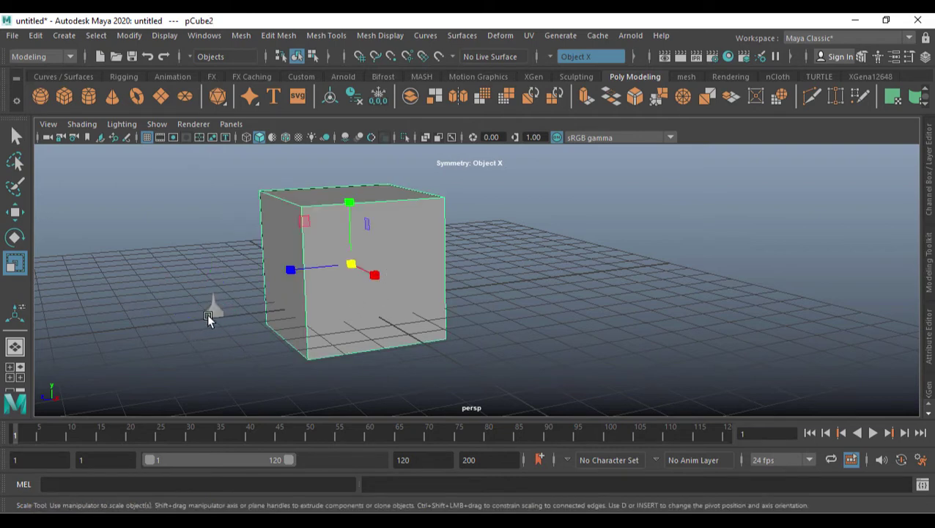
pyautogui.click(929, 199)
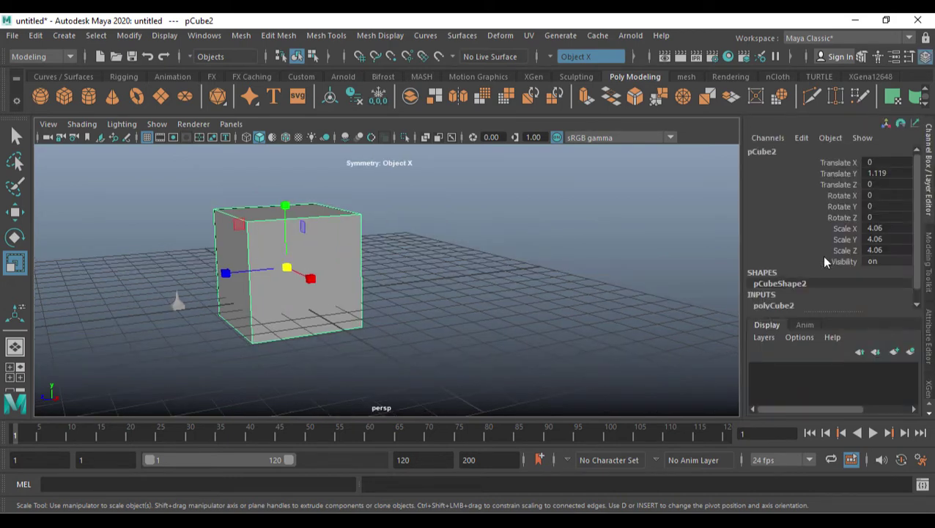
pyautogui.scroll(-1, 821, 262)
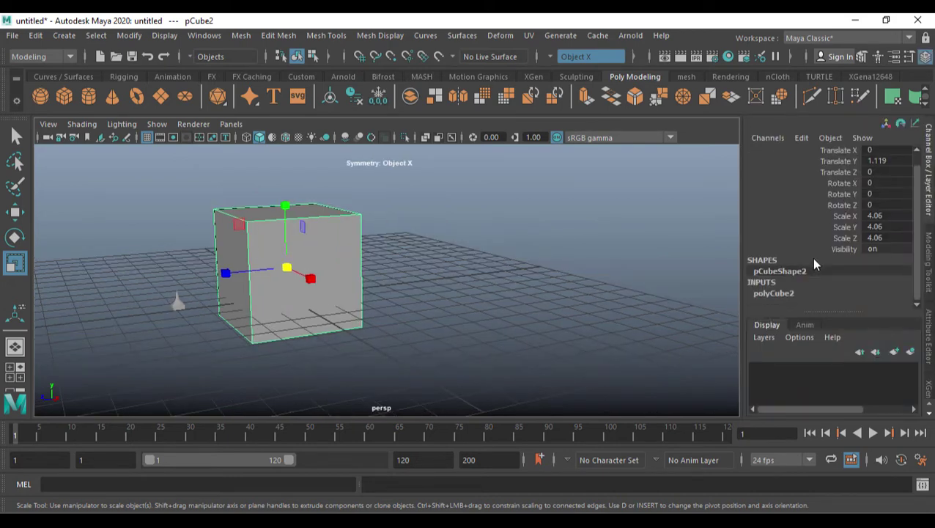
pyautogui.click(774, 293)
pyautogui.scroll(-3, 850, 271)
pyautogui.scroll(-1, 853, 277)
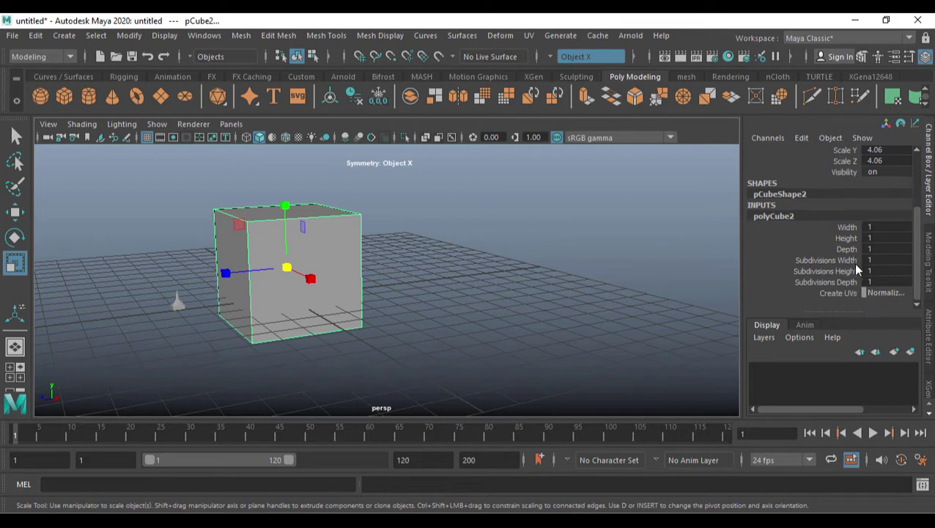
pyautogui.moveTo(840, 261); pyautogui.dragTo(842, 283)
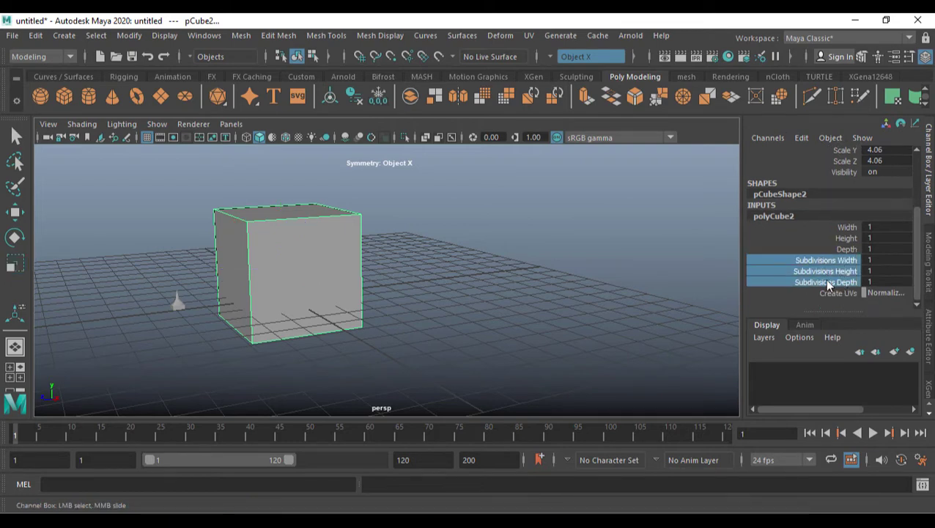
pyautogui.moveTo(412, 274); pyautogui.dragTo(466, 272, button='middle')
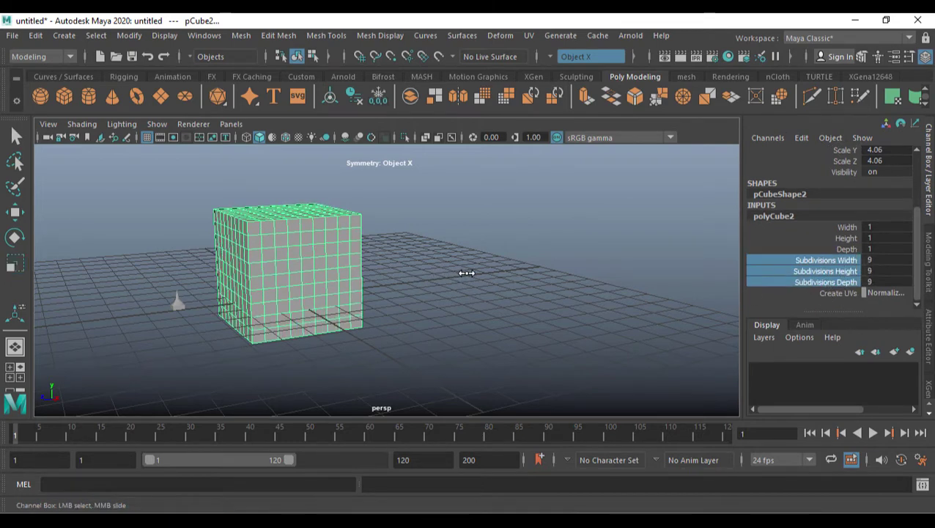
# Step: Select the small spike object and create a MASH network from it
pyautogui.keyDown('alt'); pyautogui.moveTo(466, 273); pyautogui.dragTo(440, 298); pyautogui.keyUp('alt')
pyautogui.press('r')
pyautogui.keyDown('alt'); pyautogui.moveTo(330, 240); pyautogui.dragTo(271, 324); pyautogui.keyUp('alt')
pyautogui.click(248, 295)
pyautogui.hotkey('ctrl', 'z')
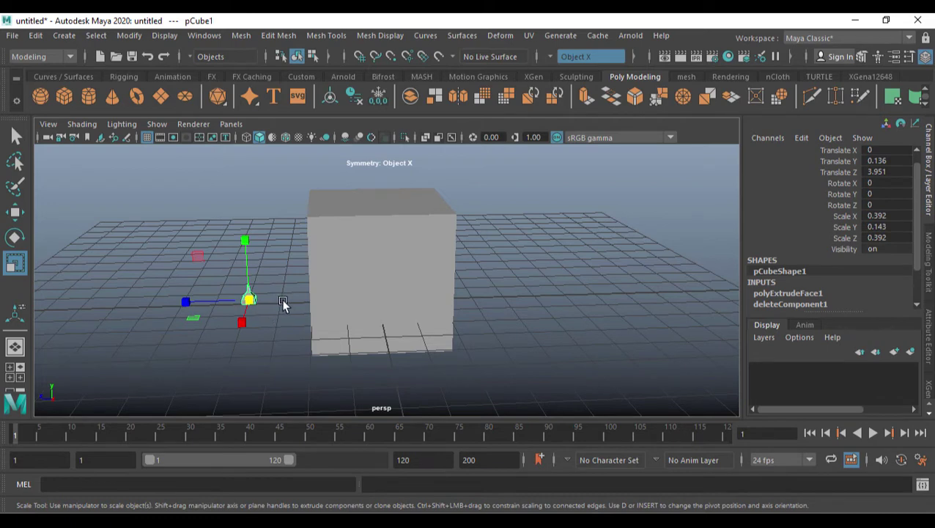
pyautogui.keyDown('alt'); pyautogui.moveTo(410, 229); pyautogui.dragTo(420, 229, button='middle'); pyautogui.keyUp('alt')
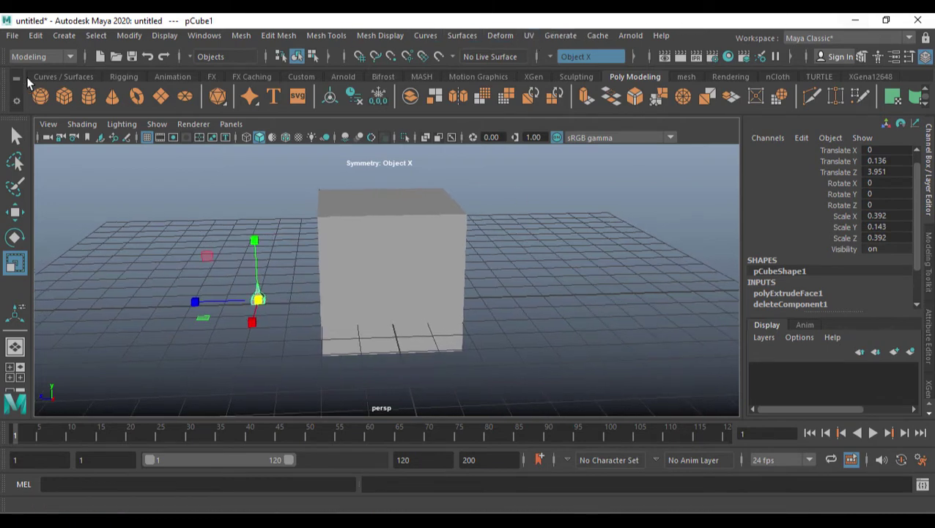
pyautogui.click(40, 57)
pyautogui.click(35, 112)
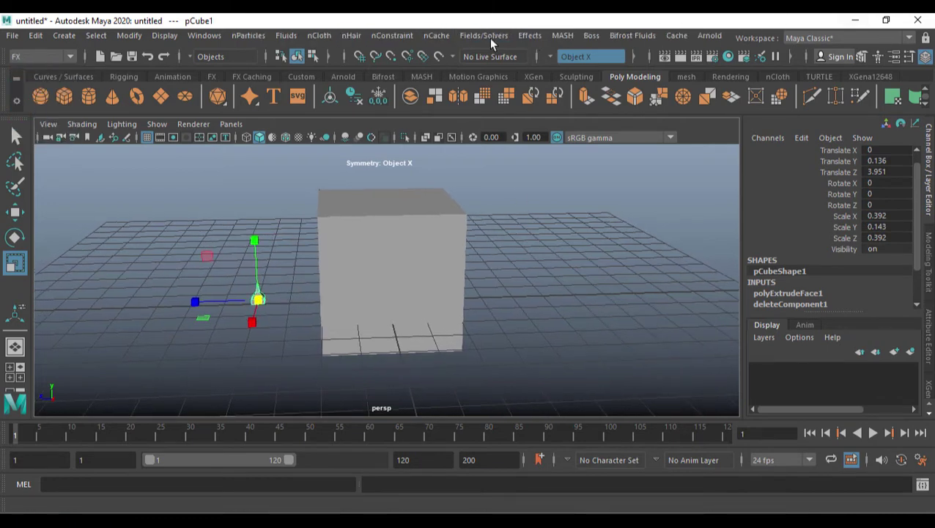
pyautogui.click(562, 36)
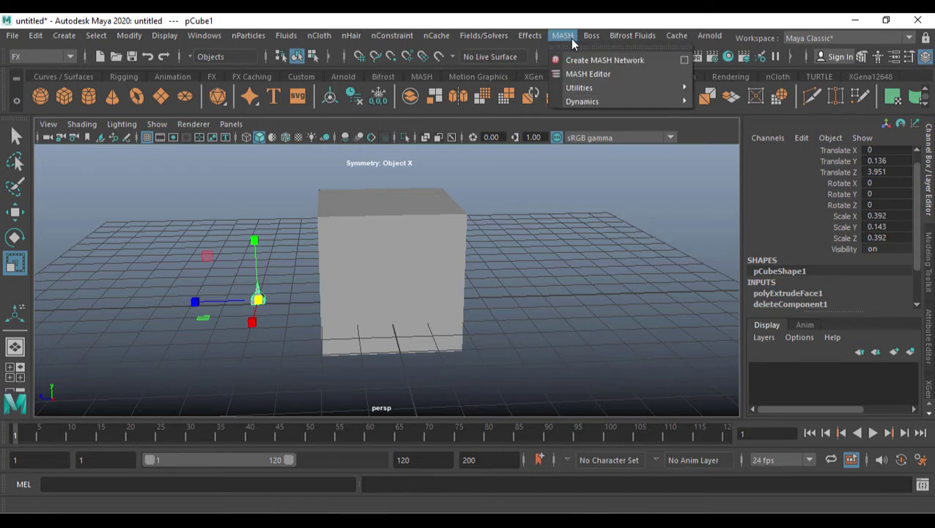
pyautogui.click(604, 62)
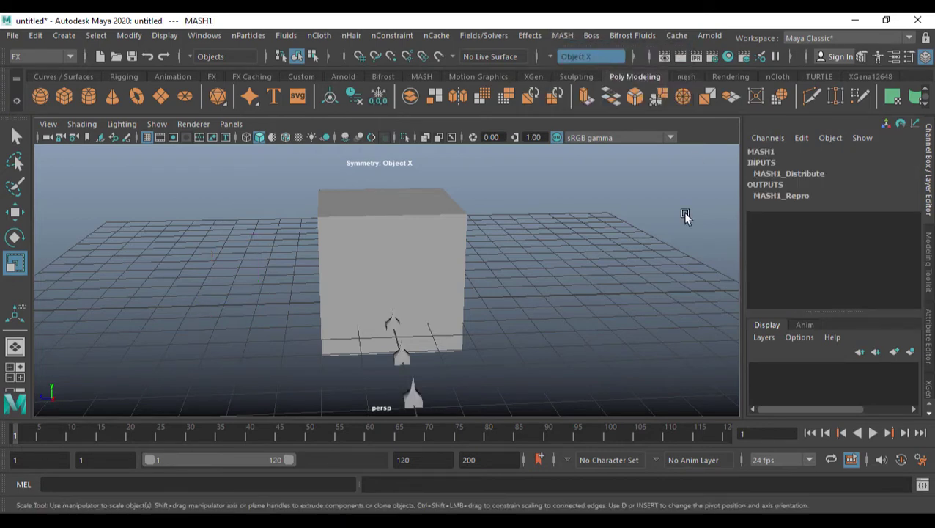
# Step: Set the MASH network's distribution type to Mesh
pyautogui.keyDown('alt'); pyautogui.moveTo(636, 363); pyautogui.dragTo(387, 288); pyautogui.keyUp('alt')
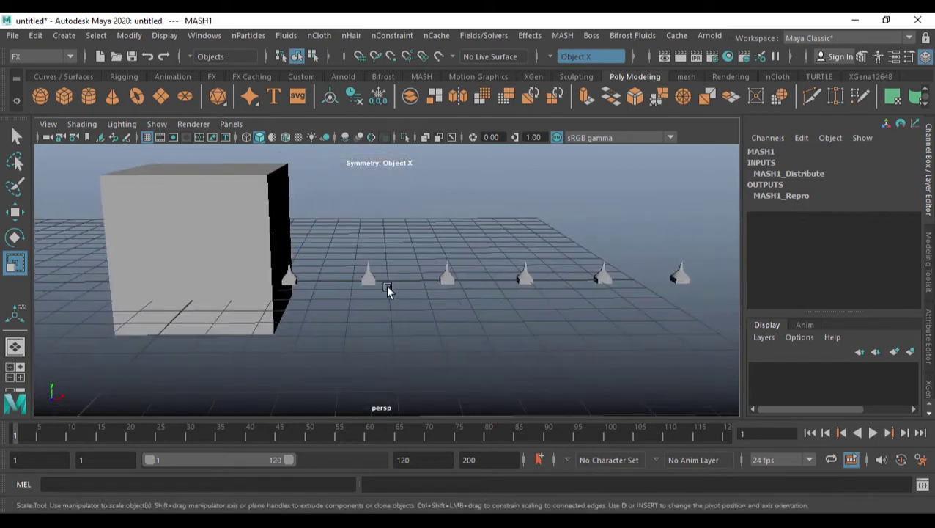
pyautogui.click(928, 349)
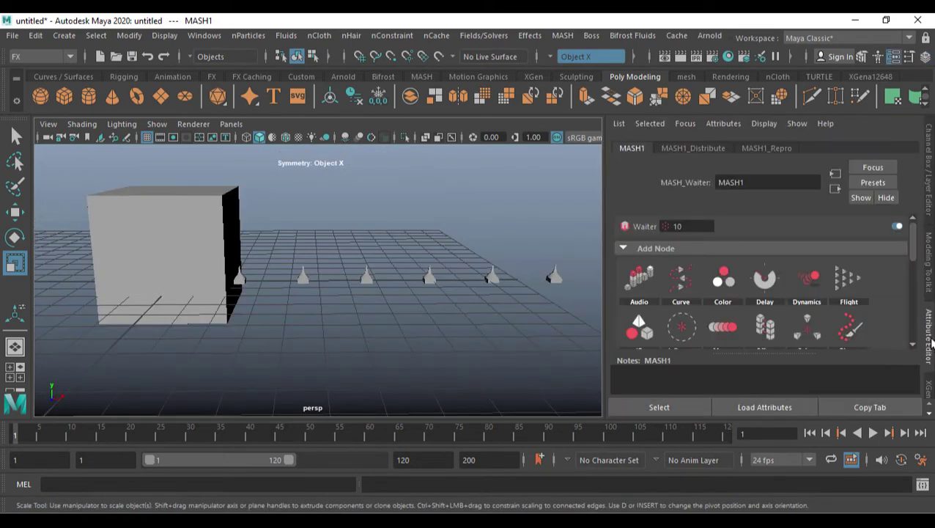
pyautogui.click(707, 148)
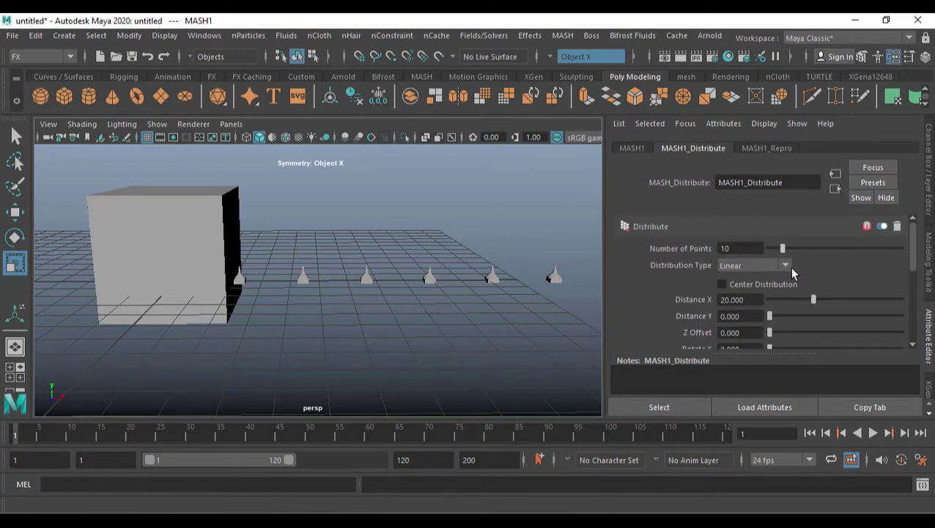
pyautogui.click(786, 266)
pyautogui.click(753, 319)
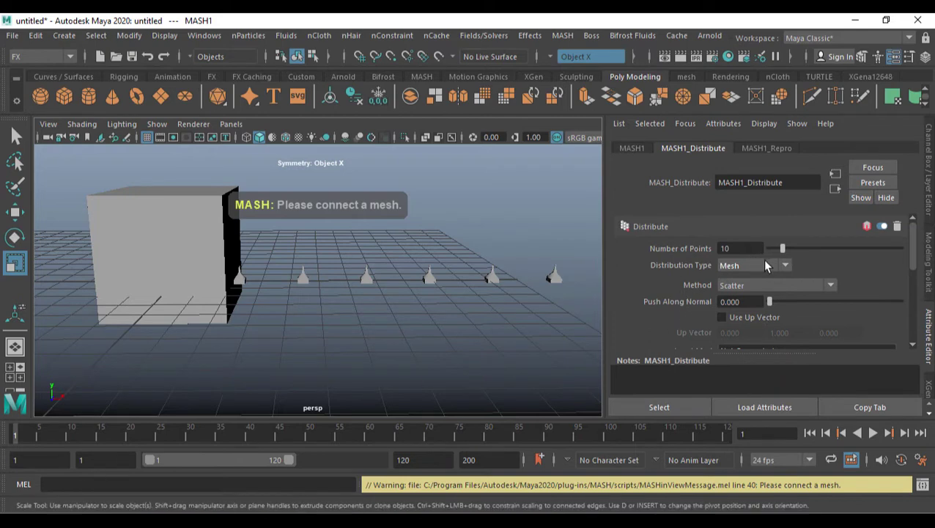
# Step: Connect the large cube pCube2 from the Outliner as the Input Mesh of the MASH distribution
pyautogui.click(204, 36)
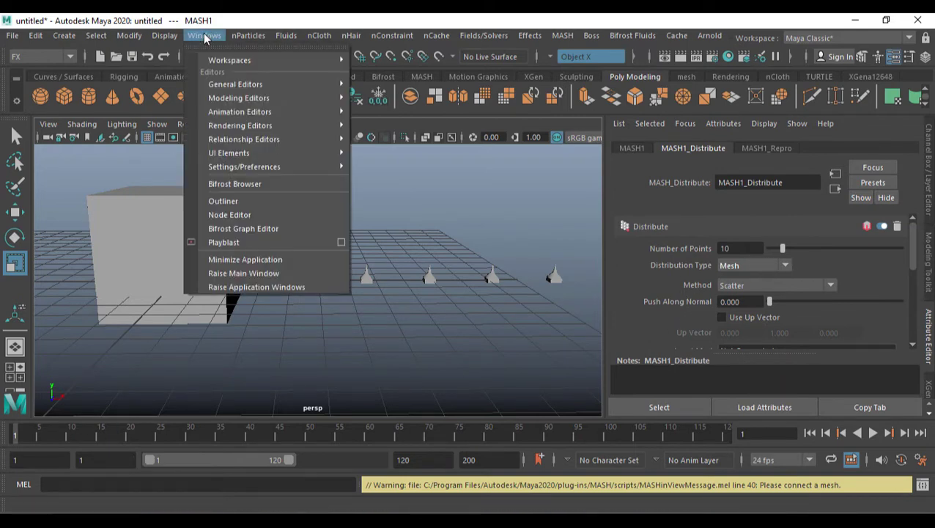
pyautogui.click(236, 201)
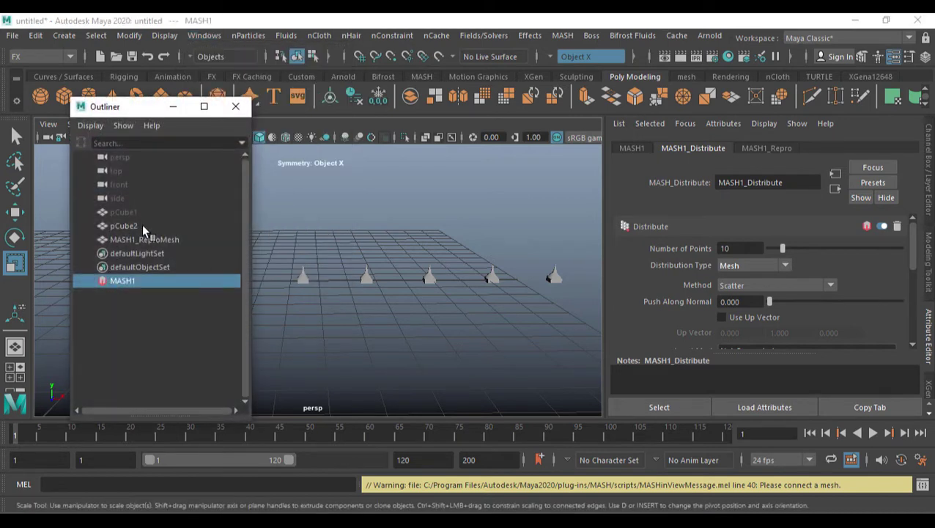
pyautogui.scroll(-4, 799, 280)
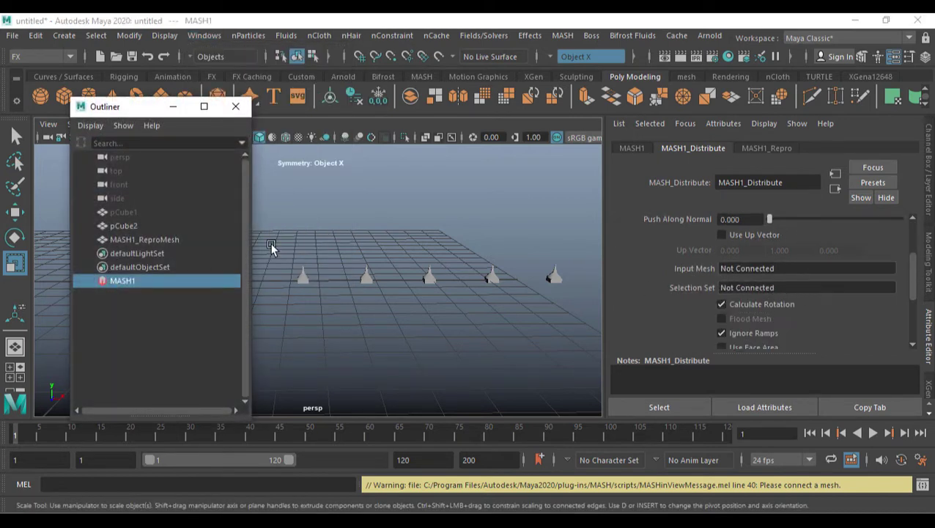
pyautogui.moveTo(126, 231); pyautogui.dragTo(749, 268, button='middle')
pyautogui.moveTo(152, 110); pyautogui.dragTo(455, 114)
pyautogui.keyDown('alt'); pyautogui.moveTo(187, 224); pyautogui.dragTo(263, 252); pyautogui.keyUp('alt')
pyautogui.scroll(2, 762, 231)
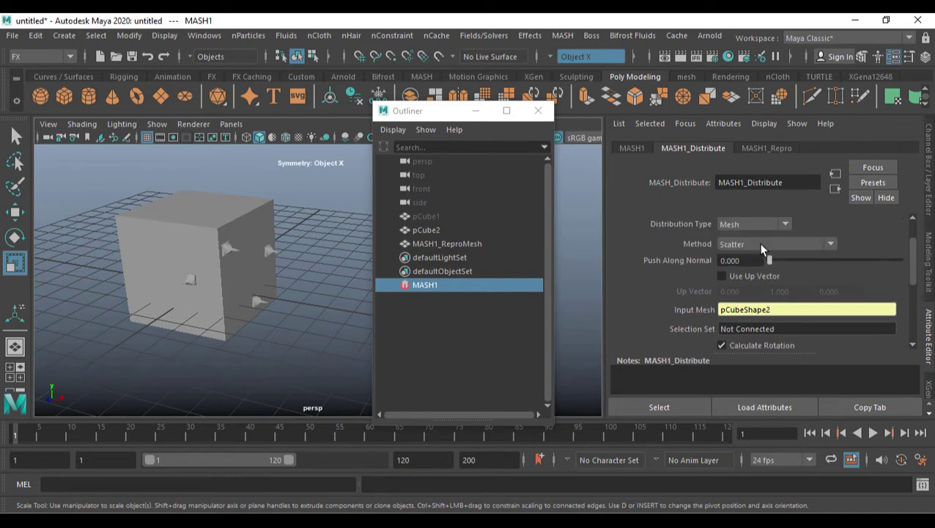
# Step: Set the MASH distribution method to Face Centre and enable Flood Mesh
pyautogui.click(760, 244)
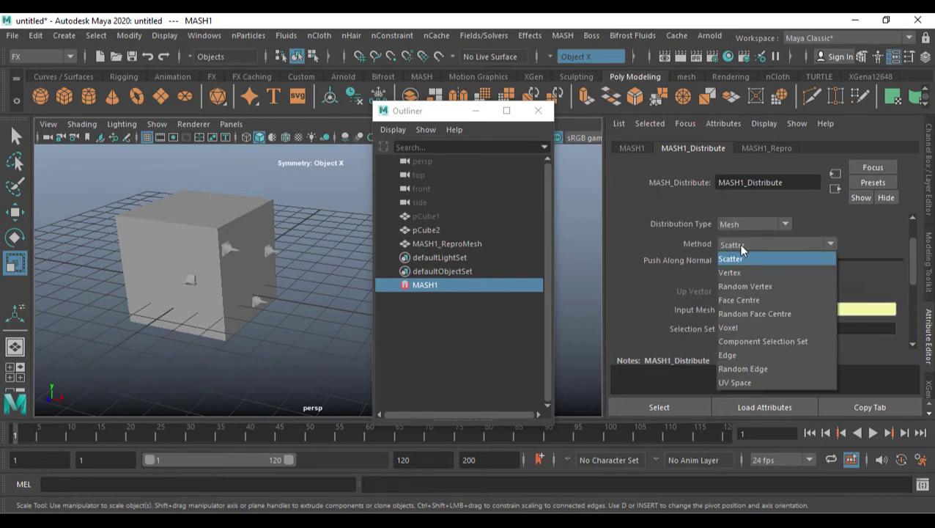
pyautogui.click(746, 302)
pyautogui.scroll(-3, 780, 284)
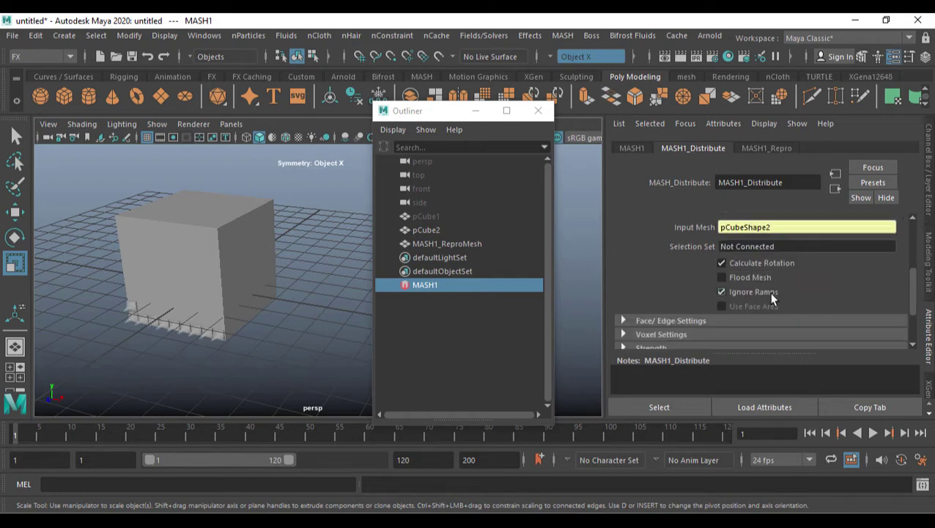
pyautogui.click(746, 278)
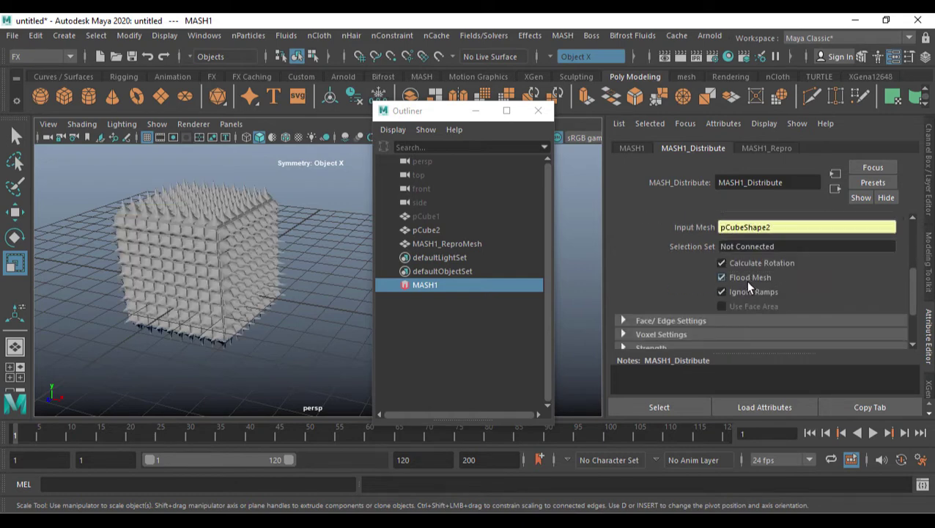
# Step: Minimize the Outliner and examine the spikes on the large cube's faces up close
pyautogui.click(476, 111)
pyautogui.moveTo(340, 236)
pyautogui.keyDown('alt'); pyautogui.mouseDown()
pyautogui.moveTo(371, 192)
pyautogui.moveTo(428, 171)
pyautogui.moveTo(505, 233)
pyautogui.moveTo(342, 249)
pyautogui.mouseUp(); pyautogui.keyUp('alt')
pyautogui.click(342, 249)
pyautogui.scroll(3, 370, 253)
pyautogui.scroll(2, 376, 253)
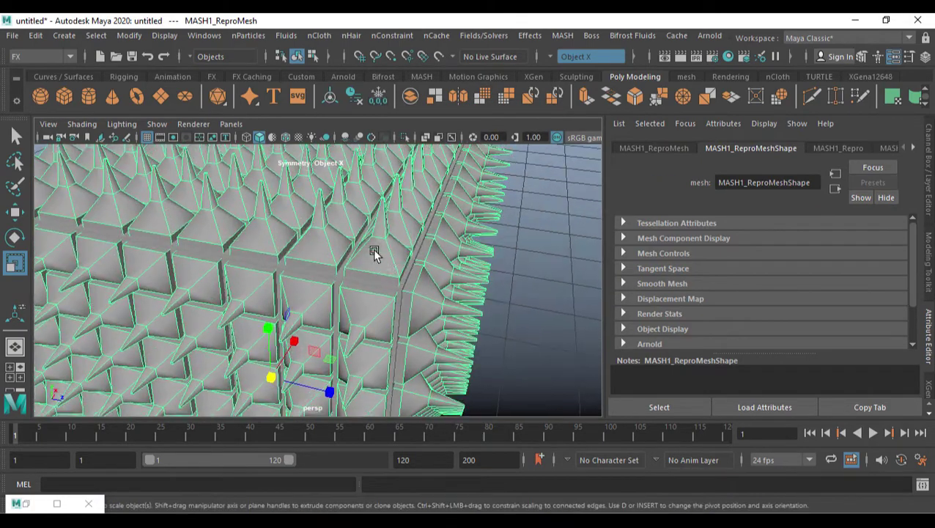
pyautogui.click(375, 283)
pyautogui.scroll(-5, 387, 266)
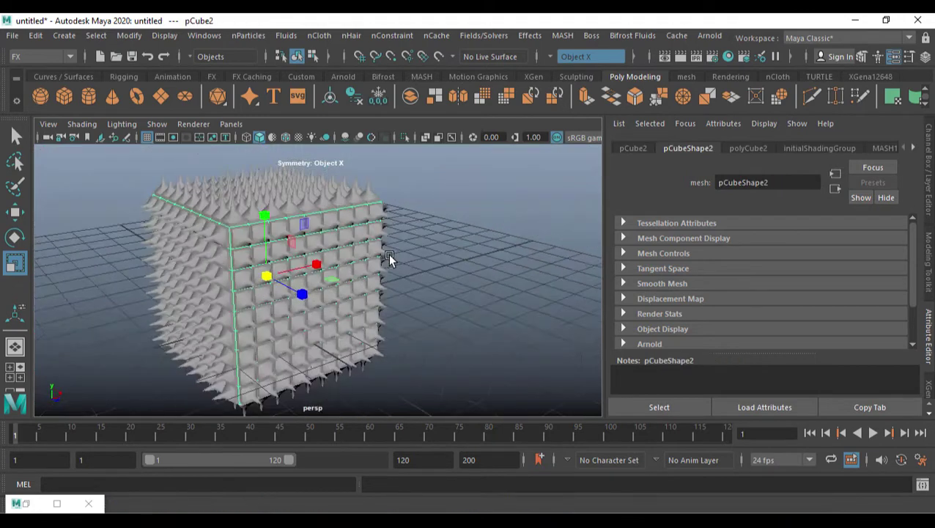
# Step: Select the spike mesh MASH1_ReproMesh on the cube and add an Offset node to the MASH1 network
pyautogui.scroll(-3, 353, 252)
pyautogui.keyDown('alt'); pyautogui.moveTo(353, 252); pyautogui.dragTo(377, 252, button='middle'); pyautogui.keyUp('alt')
pyautogui.keyDown('alt'); pyautogui.moveTo(385, 253); pyautogui.dragTo(347, 269); pyautogui.keyUp('alt')
pyautogui.scroll(3, 337, 272)
pyautogui.keyDown('alt'); pyautogui.moveTo(332, 272); pyautogui.dragTo(348, 283, button='middle'); pyautogui.keyUp('alt')
pyautogui.keyDown('alt'); pyautogui.moveTo(348, 286); pyautogui.dragTo(275, 278); pyautogui.keyUp('alt')
pyautogui.click(388, 285)
pyautogui.click(276, 278)
pyautogui.keyDown('alt'); pyautogui.moveTo(347, 273); pyautogui.dragTo(412, 296); pyautogui.keyUp('alt')
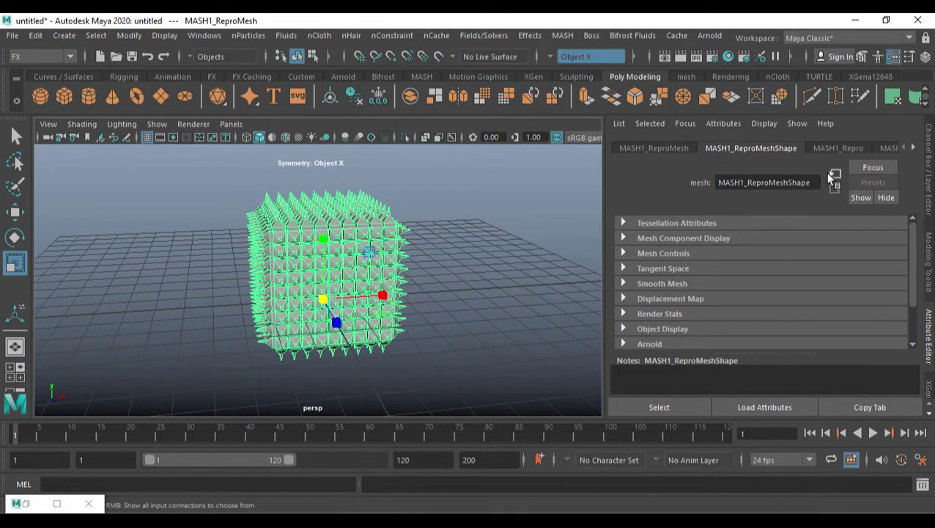
pyautogui.click(885, 148)
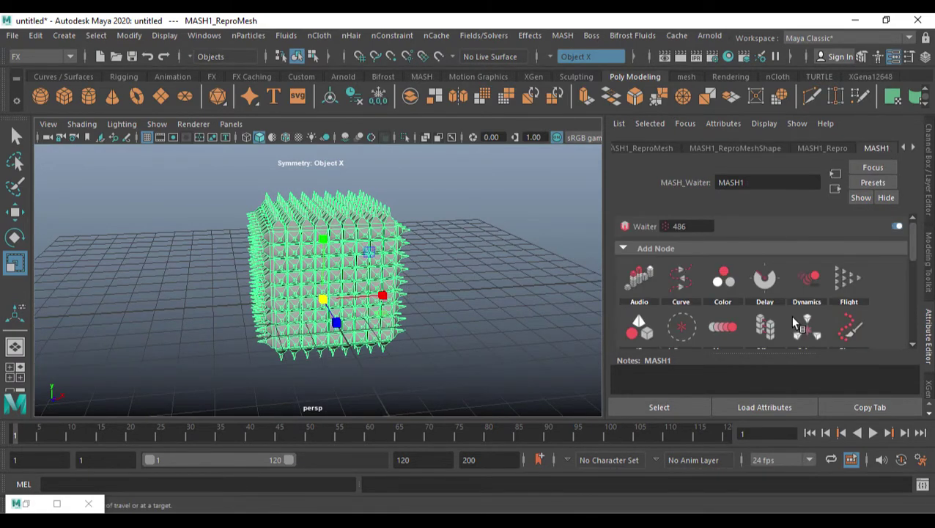
pyautogui.scroll(-2, 803, 323)
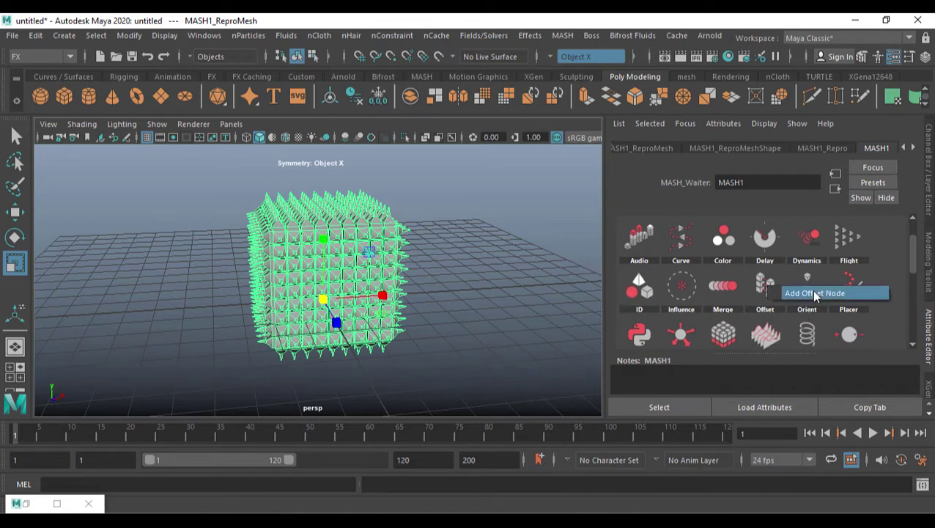
pyautogui.click(766, 289)
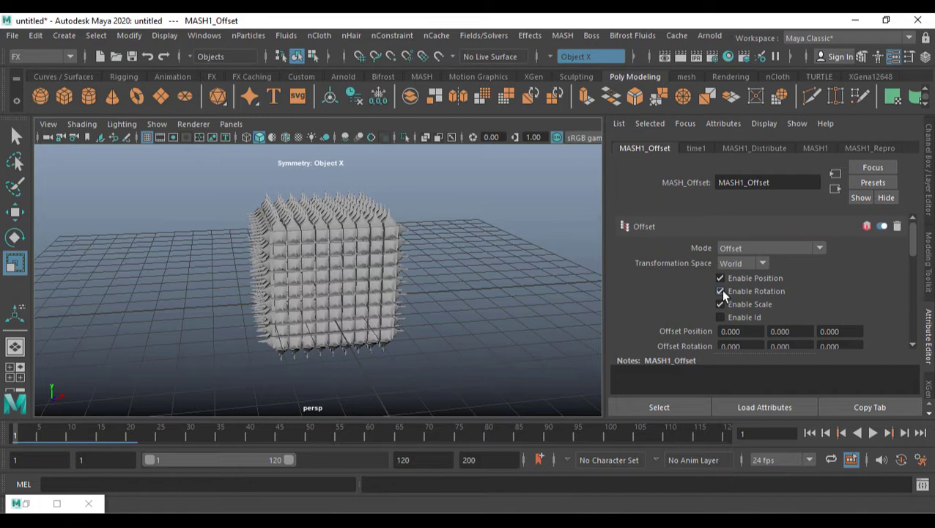
# Step: Set the Offset node's X rotation to 180 and inspect the cube
pyautogui.scroll(-2, 757, 316)
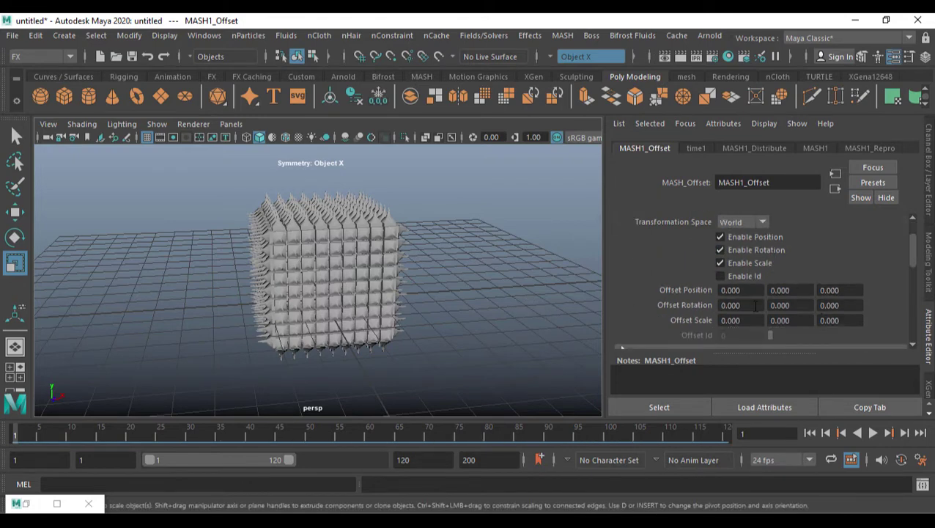
pyautogui.keyDown('ctrl'); pyautogui.moveTo(751, 306); pyautogui.dragTo(551, 306); pyautogui.keyUp('ctrl')
pyautogui.keyDown('ctrl'); pyautogui.moveTo(357, 308); pyautogui.dragTo(730, 305); pyautogui.keyUp('ctrl')
pyautogui.keyDown('ctrl'); pyautogui.moveTo(934, 306); pyautogui.dragTo(150, 308); pyautogui.keyUp('ctrl')
pyautogui.moveTo(749, 305); pyautogui.dragTo(679, 304)
pyautogui.write('180')
pyautogui.press('Return')
pyautogui.moveTo(354, 295)
pyautogui.keyDown('alt'); pyautogui.mouseDown()
pyautogui.moveTo(493, 310)
pyautogui.moveTo(559, 301)
pyautogui.moveTo(359, 308)
pyautogui.moveTo(382, 298)
pyautogui.moveTo(360, 278)
pyautogui.mouseUp(); pyautogui.keyUp('alt')
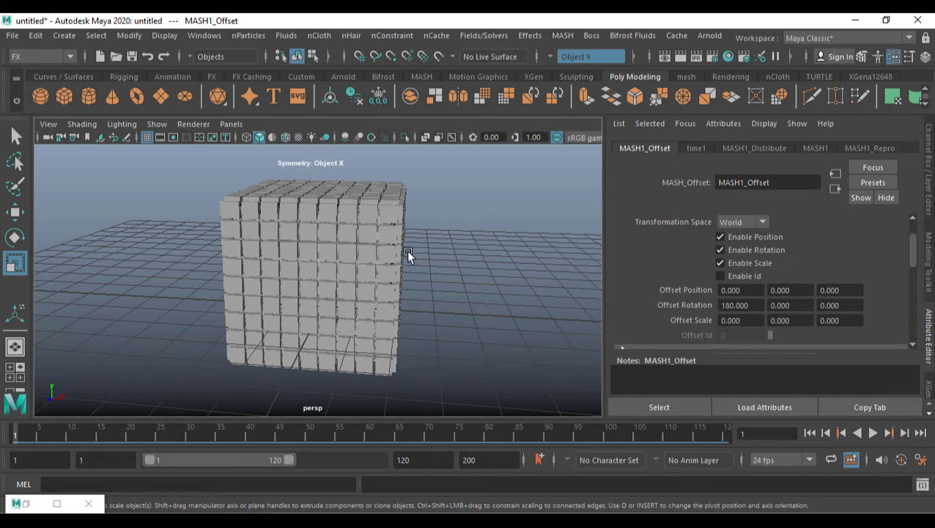
pyautogui.moveTo(446, 290)
pyautogui.keyDown('alt'); pyautogui.mouseDown()
pyautogui.moveTo(367, 291)
pyautogui.moveTo(443, 290)
pyautogui.mouseUp(); pyautogui.keyUp('alt')
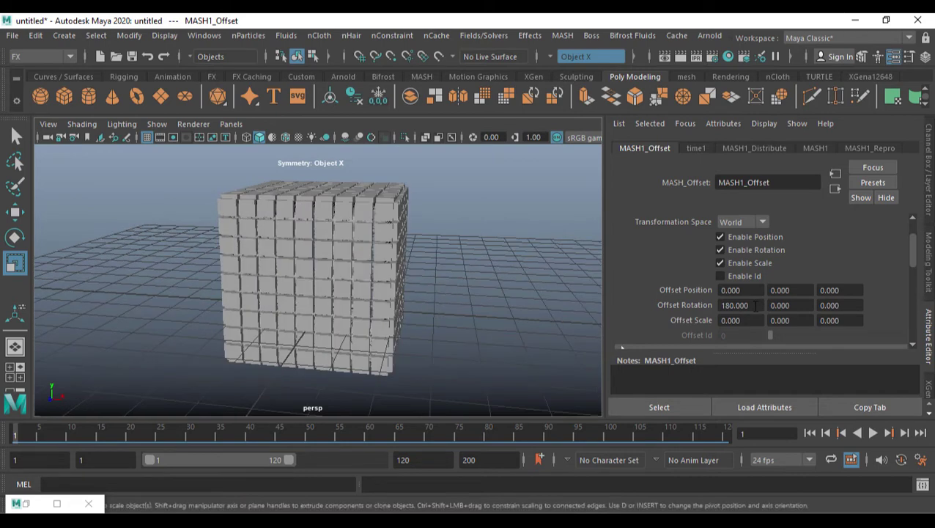
pyautogui.scroll(-2, 810, 260)
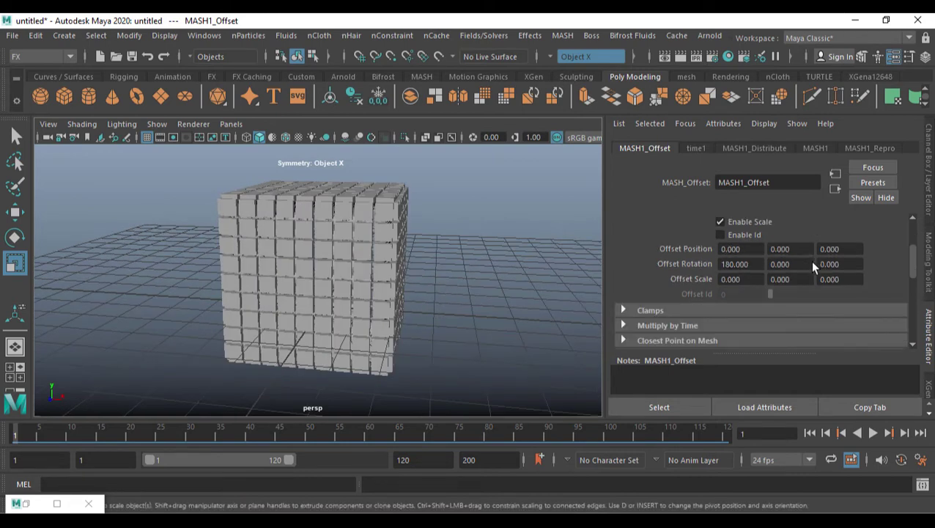
pyautogui.scroll(2, 810, 268)
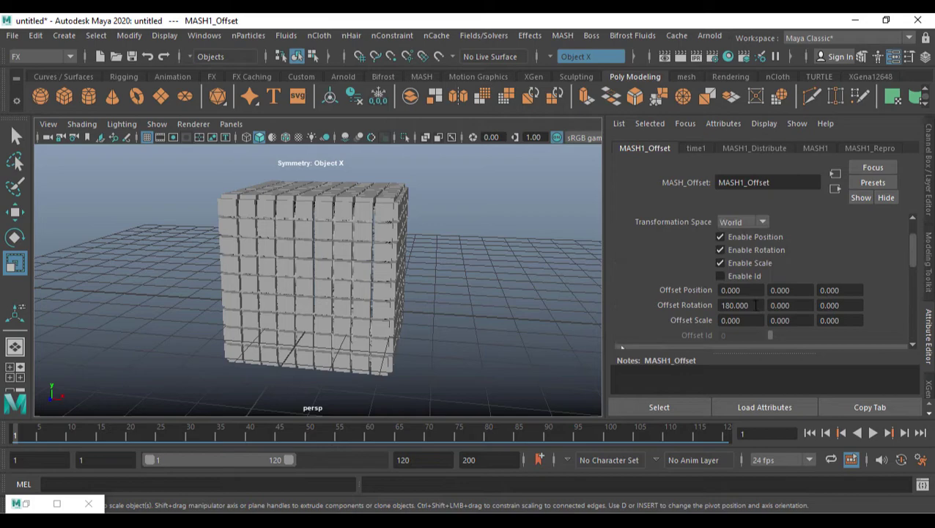
# Step: Set the Offset node's X rotation back to 0 and view the spikes
pyautogui.moveTo(752, 305); pyautogui.dragTo(675, 297)
pyautogui.write('0')
pyautogui.press('Return')
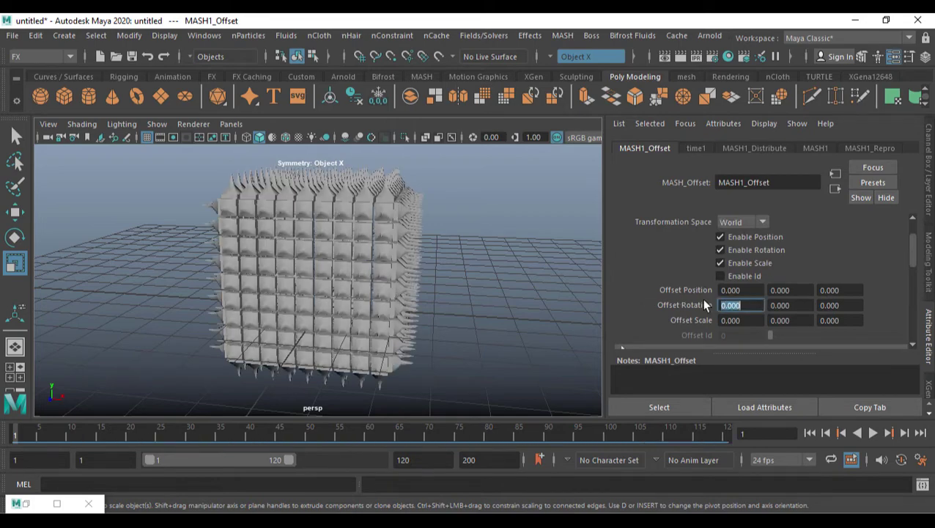
pyautogui.moveTo(448, 258)
pyautogui.keyDown('alt'); pyautogui.mouseDown()
pyautogui.moveTo(458, 272)
pyautogui.moveTo(478, 259)
pyautogui.moveTo(480, 271)
pyautogui.mouseUp(); pyautogui.keyUp('alt')
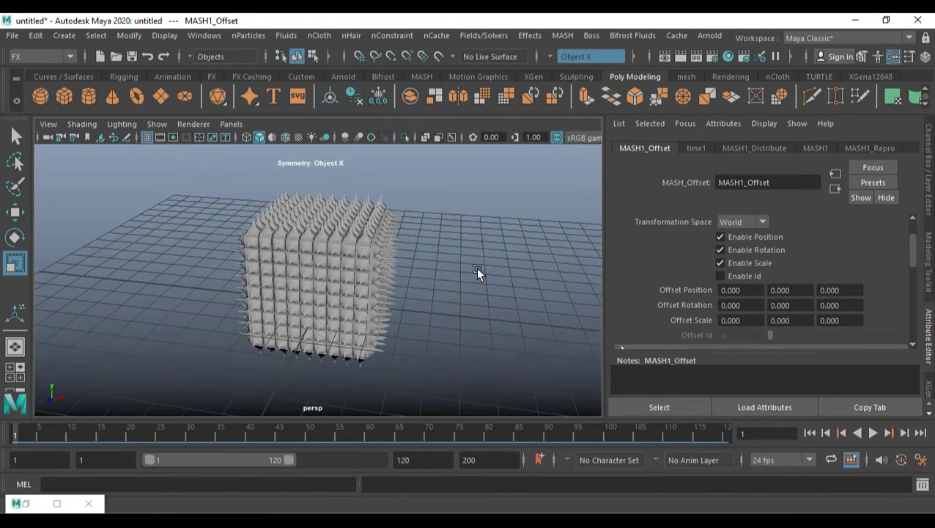
# Step: Try different Offset Position and Offset Scale values on the Offset node, undoing each change
pyautogui.moveTo(736, 291)
pyautogui.keyDown('ctrl'); pyautogui.mouseDown()
pyautogui.moveTo(486, 268)
pyautogui.moveTo(927, 266)
pyautogui.mouseUp(); pyautogui.keyUp('ctrl')
pyautogui.hotkey('ctrl', 'z')
pyautogui.moveTo(782, 290)
pyautogui.keyDown('ctrl'); pyautogui.mouseDown()
pyautogui.moveTo(771, 290)
pyautogui.moveTo(783, 290)
pyautogui.mouseUp(); pyautogui.keyUp('ctrl')
pyautogui.hotkey('ctrl', 'z')
pyautogui.keyDown('ctrl'); pyautogui.moveTo(848, 294); pyautogui.dragTo(784, 344); pyautogui.keyUp('ctrl')
pyautogui.hotkey('ctrl', 'z')
pyautogui.hotkey('ctrl', 'z')
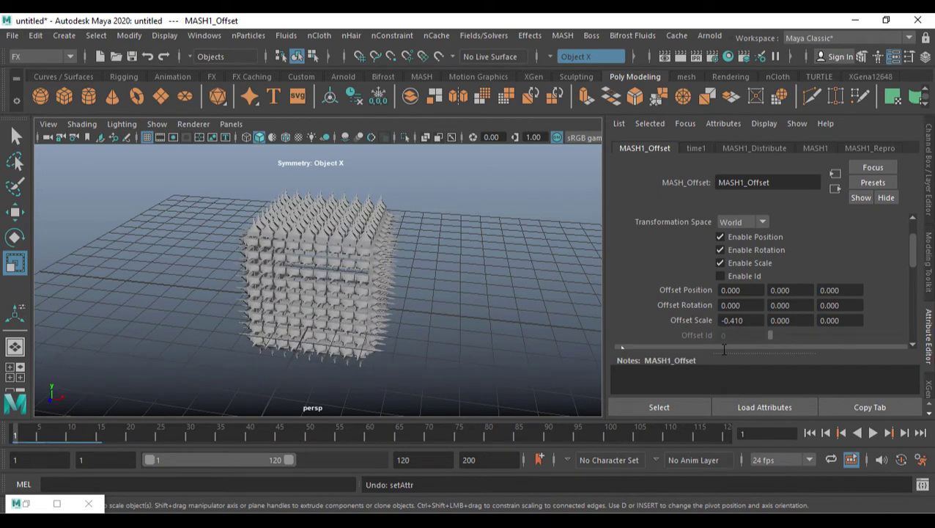
# Step: Set the Offset node's X rotation to 180 so the spikes point into the cube
pyautogui.moveTo(760, 306); pyautogui.dragTo(660, 308)
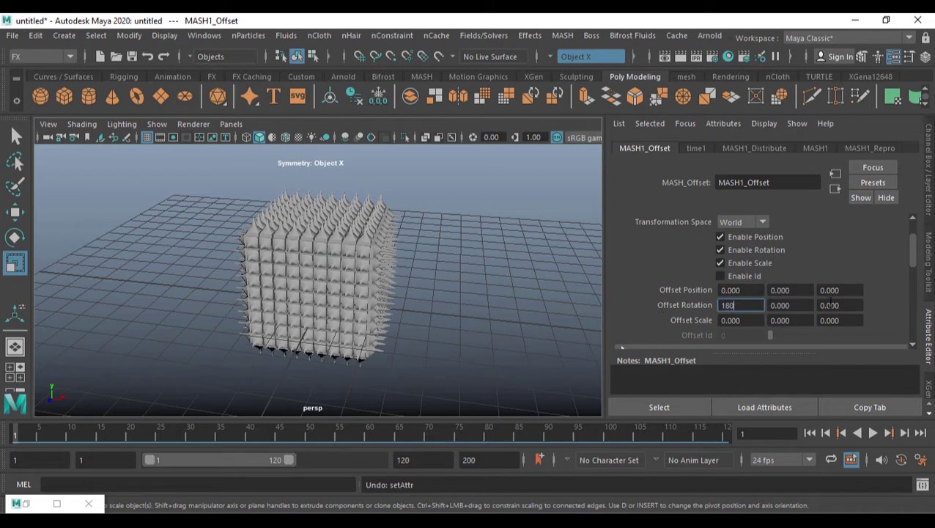
pyautogui.write('180')
pyautogui.press('Return')
pyautogui.scroll(-3, 778, 232)
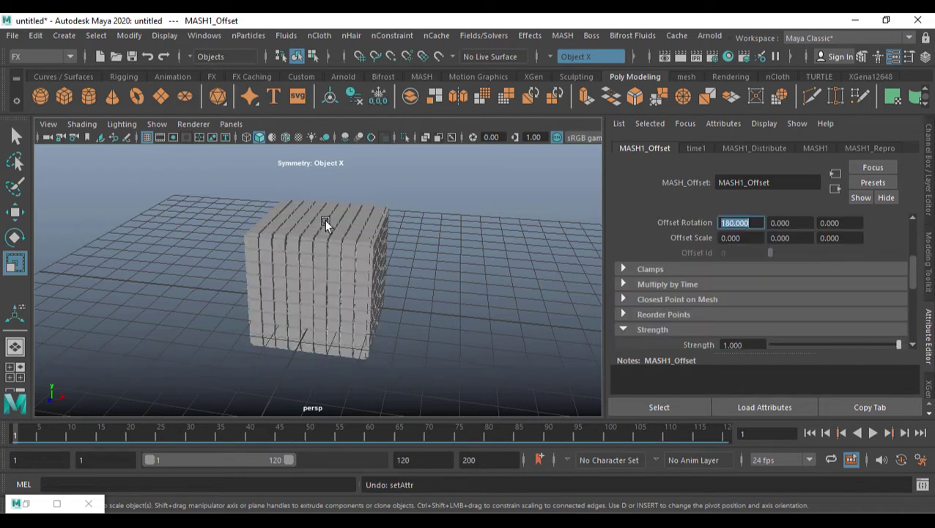
pyautogui.keyDown('alt'); pyautogui.moveTo(330, 256); pyautogui.dragTo(408, 262); pyautogui.keyUp('alt')
# Step: Create a new falloff object for the MASH1_Offset node
pyautogui.scroll(-1, 744, 294)
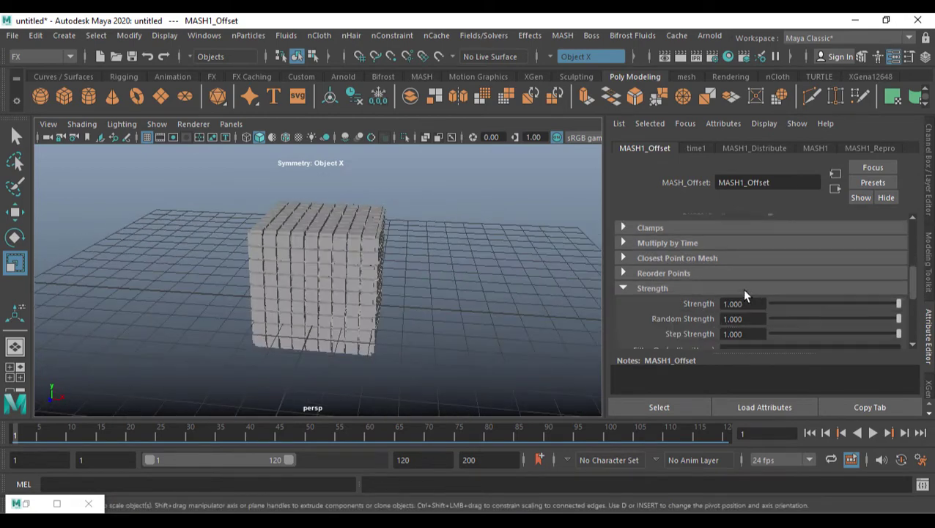
pyautogui.click(624, 289)
pyautogui.scroll(-1, 717, 290)
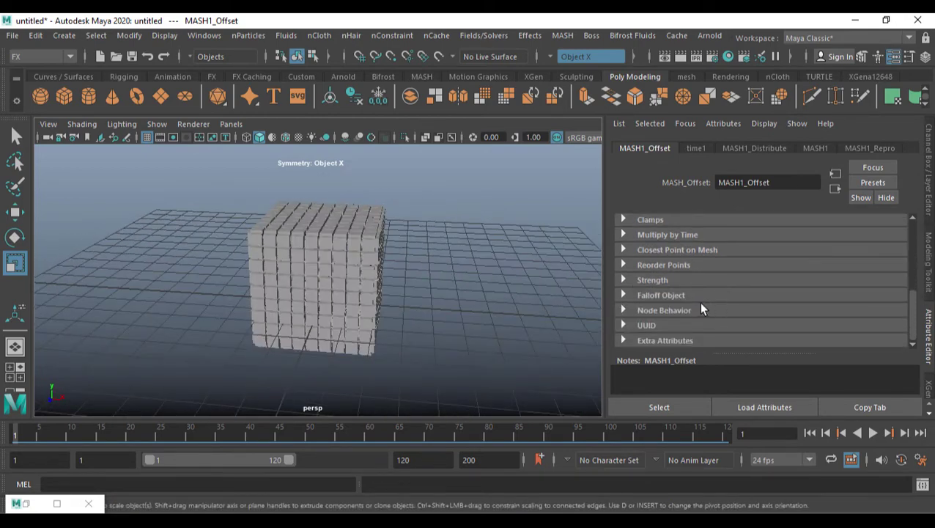
pyautogui.click(623, 296)
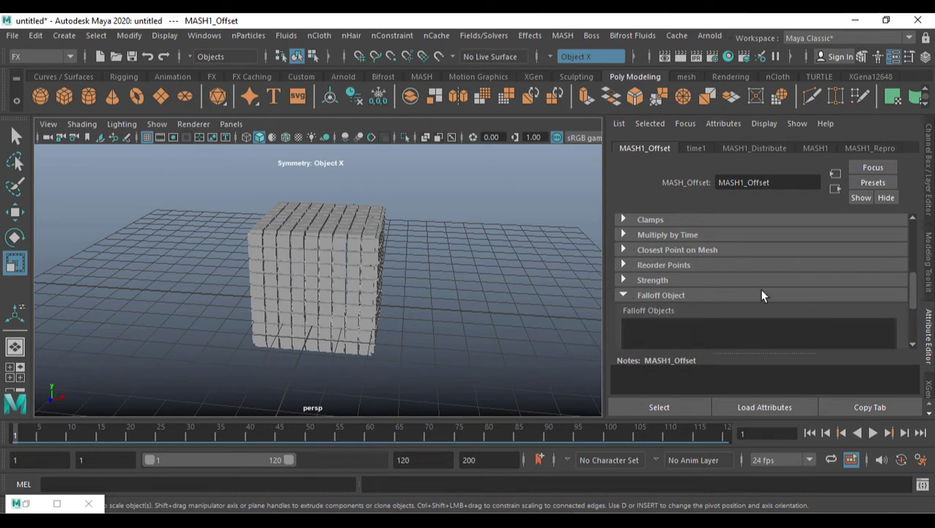
pyautogui.scroll(-2, 719, 311)
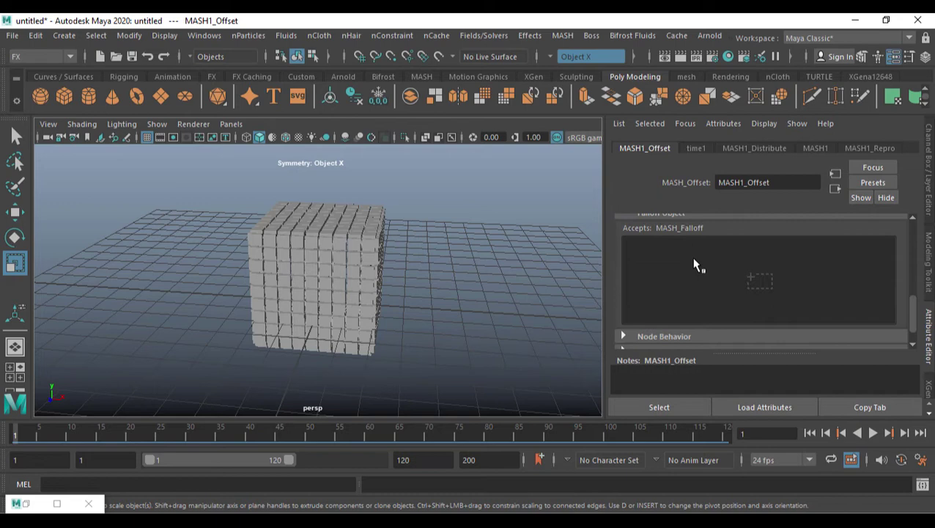
pyautogui.rightClick(697, 265)
pyautogui.click(722, 267)
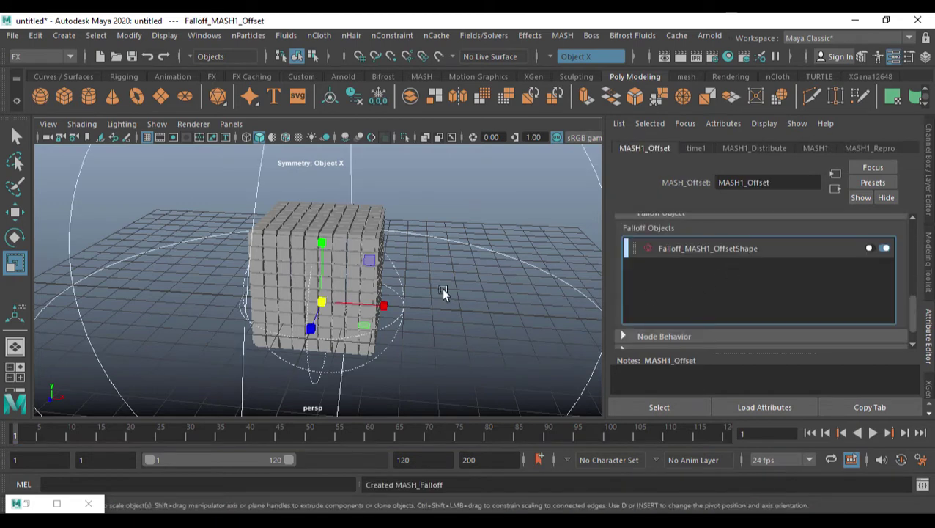
# Step: Try moving the falloff object along the X axis through the cube
pyautogui.scroll(-3, 435, 287)
pyautogui.keyDown('alt'); pyautogui.moveTo(435, 287); pyautogui.dragTo(451, 283); pyautogui.keyUp('alt')
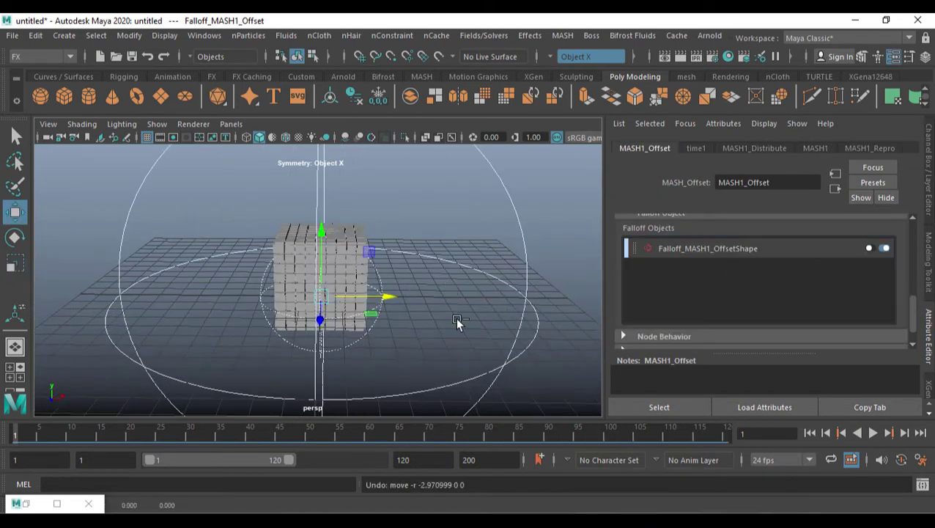
pyautogui.click(386, 298)
pyautogui.moveTo(386, 298); pyautogui.dragTo(345, 297)
pyautogui.keyDown('alt'); pyautogui.moveTo(442, 313); pyautogui.dragTo(388, 346); pyautogui.keyUp('alt')
# Step: Assign a new Arnold aiStandardSurface material to the spike mesh MASH1_ReproMesh
pyautogui.click(400, 266)
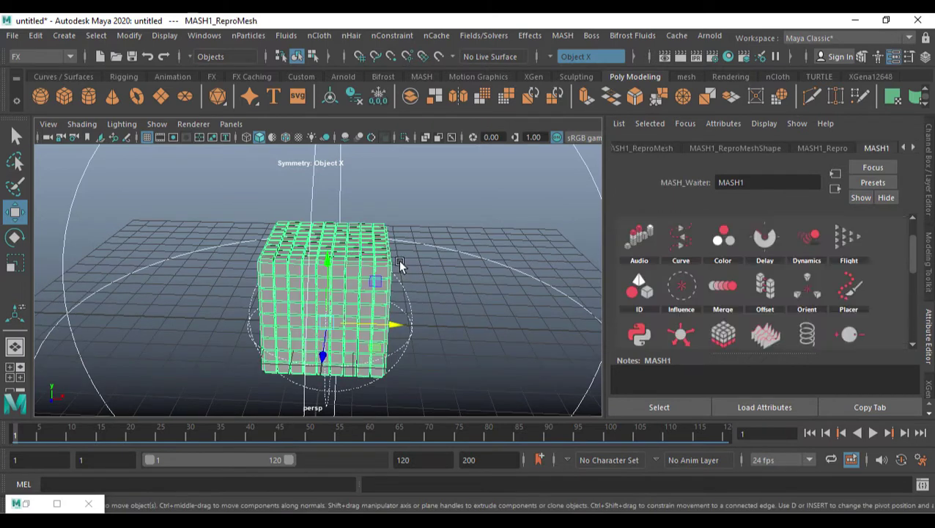
pyautogui.keyDown('alt'); pyautogui.moveTo(435, 260); pyautogui.dragTo(410, 308); pyautogui.keyUp('alt')
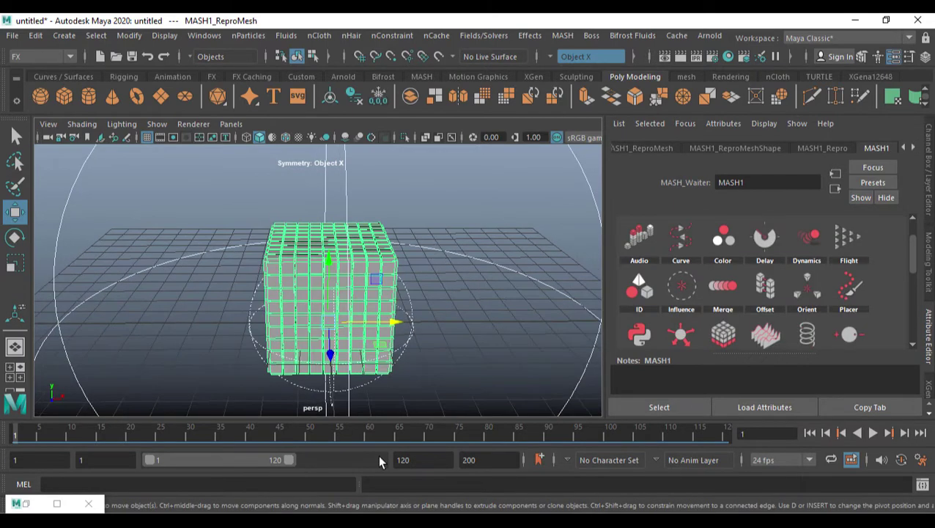
pyautogui.moveTo(360, 265); pyautogui.dragTo(366, 456, button='right')
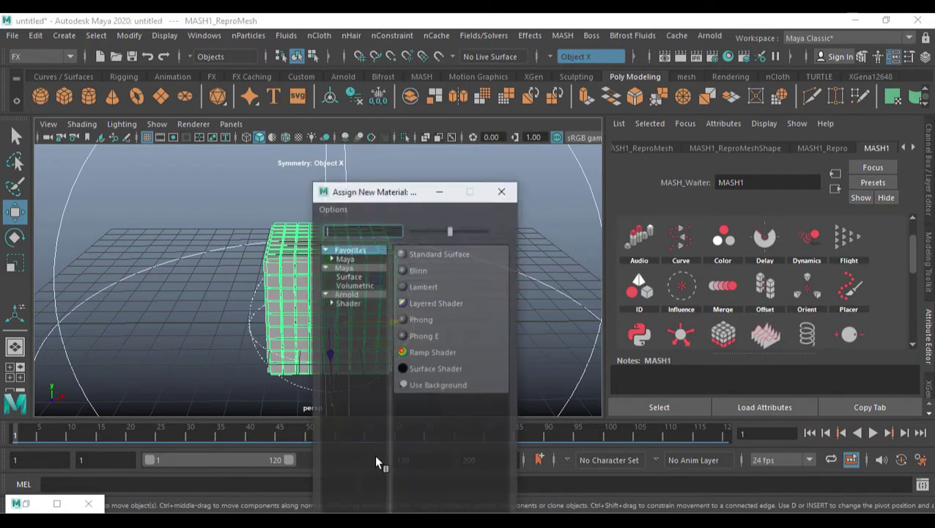
pyautogui.click(346, 294)
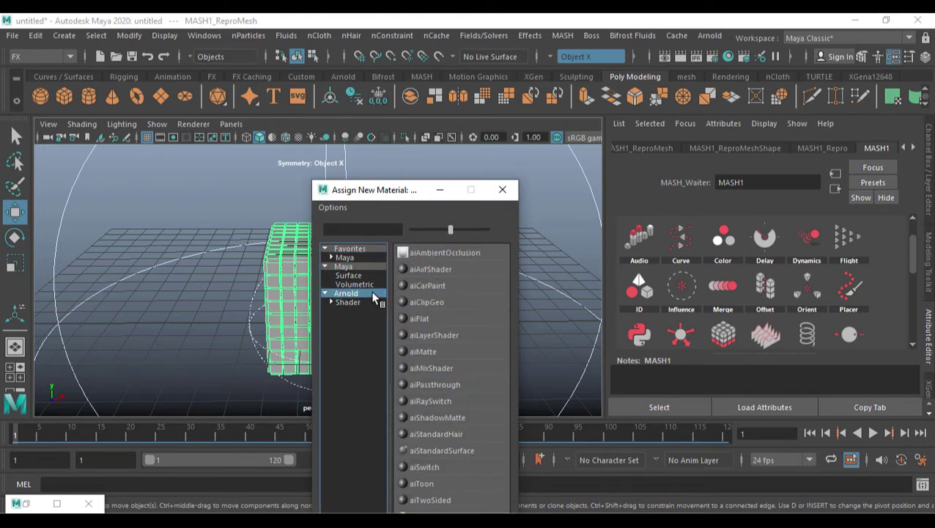
pyautogui.click(452, 451)
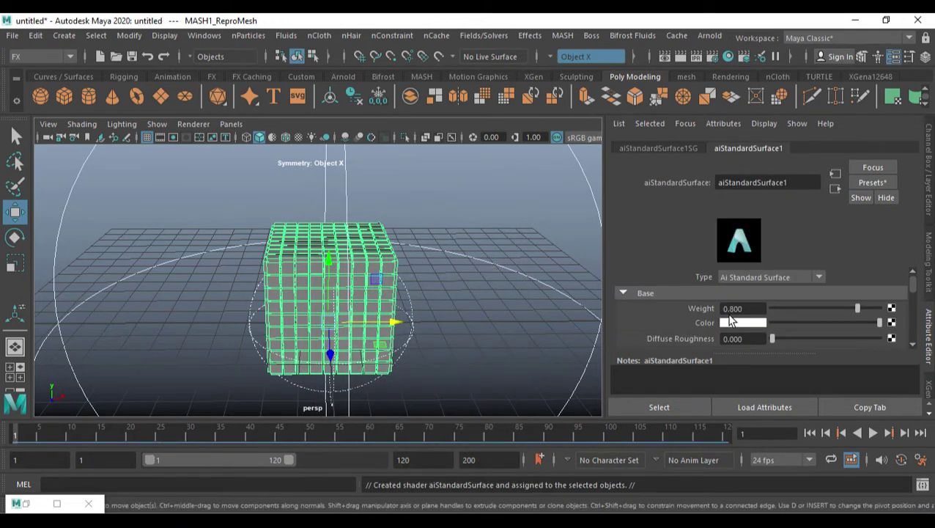
# Step: Set the material's base color to a dark green of about H 143, S 0.69, V 0.27
pyautogui.click(752, 324)
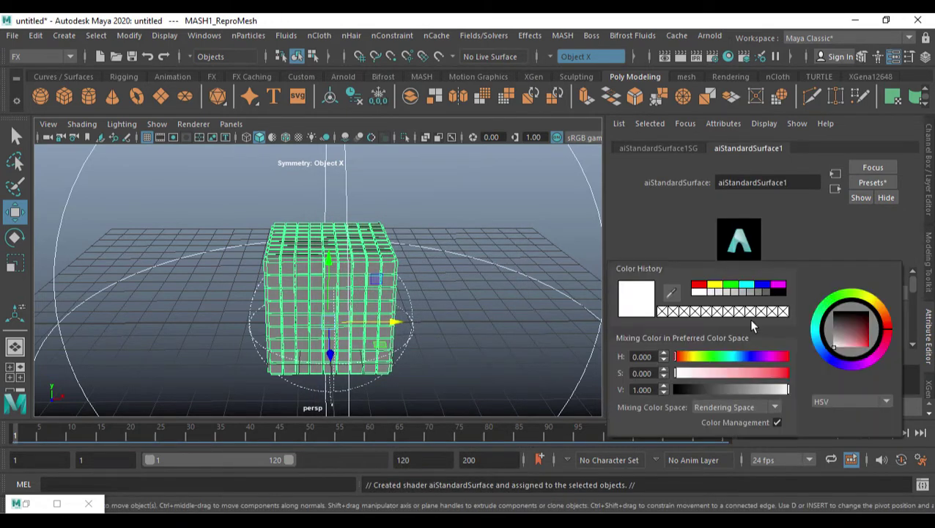
pyautogui.moveTo(743, 374)
pyautogui.mouseDown()
pyautogui.moveTo(753, 373)
pyautogui.moveTo(721, 359)
pyautogui.mouseUp()
pyautogui.click(721, 357)
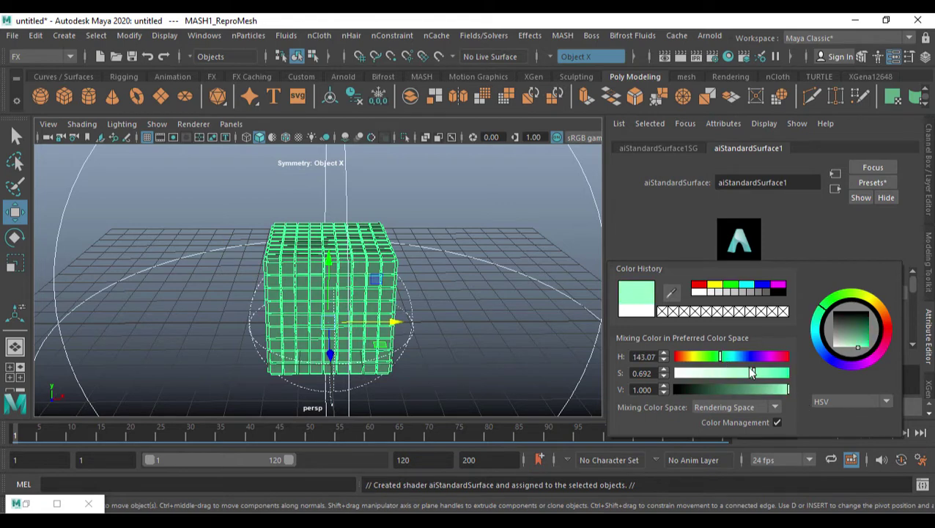
pyautogui.click(741, 386)
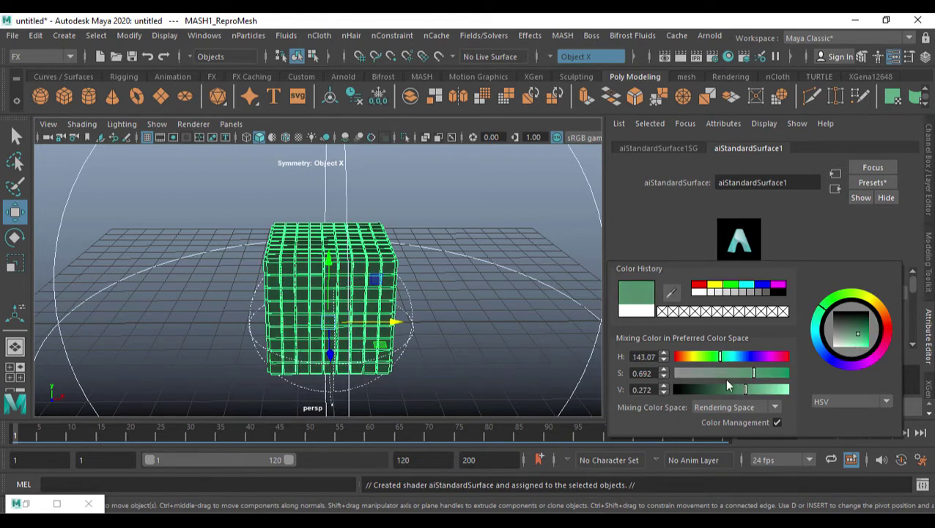
# Step: Select the falloff object and try shifting it sideways along X to test its effect on the spikes
pyautogui.keyDown('alt'); pyautogui.moveTo(503, 292); pyautogui.dragTo(490, 295); pyautogui.keyUp('alt')
pyautogui.scroll(-3, 484, 299)
pyautogui.keyDown('alt'); pyautogui.moveTo(480, 304); pyautogui.dragTo(490, 289, button='middle'); pyautogui.keyUp('alt')
pyautogui.moveTo(403, 296); pyautogui.dragTo(377, 297)
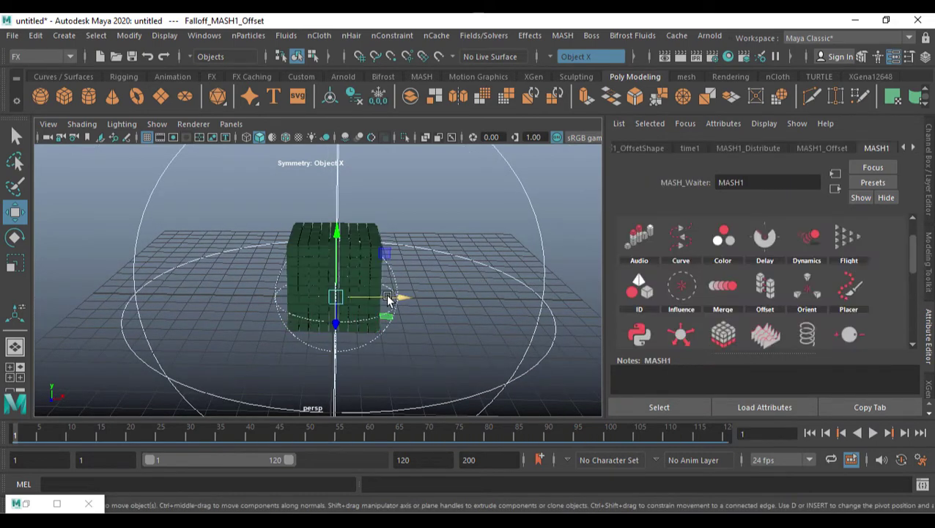
pyautogui.moveTo(396, 296); pyautogui.dragTo(446, 306)
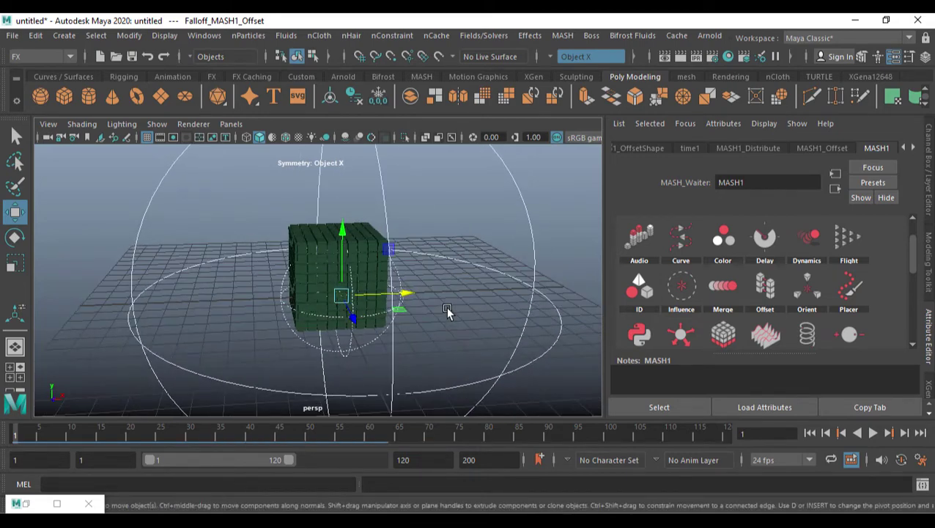
# Step: Raise the falloff object slightly along Y to about the centre of the green cube
pyautogui.scroll(-3, 444, 304)
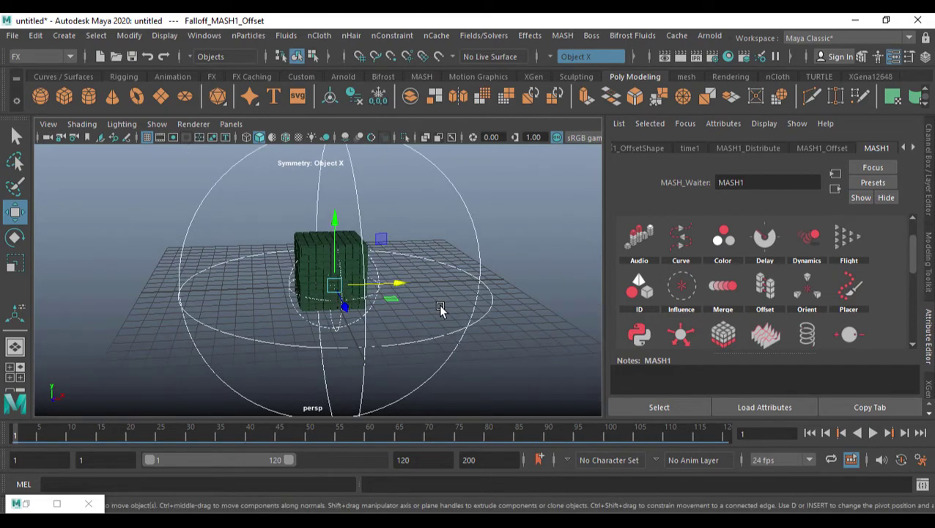
pyautogui.moveTo(335, 234); pyautogui.dragTo(372, 220)
pyautogui.keyDown('alt'); pyautogui.moveTo(354, 294); pyautogui.dragTo(371, 303); pyautogui.keyUp('alt')
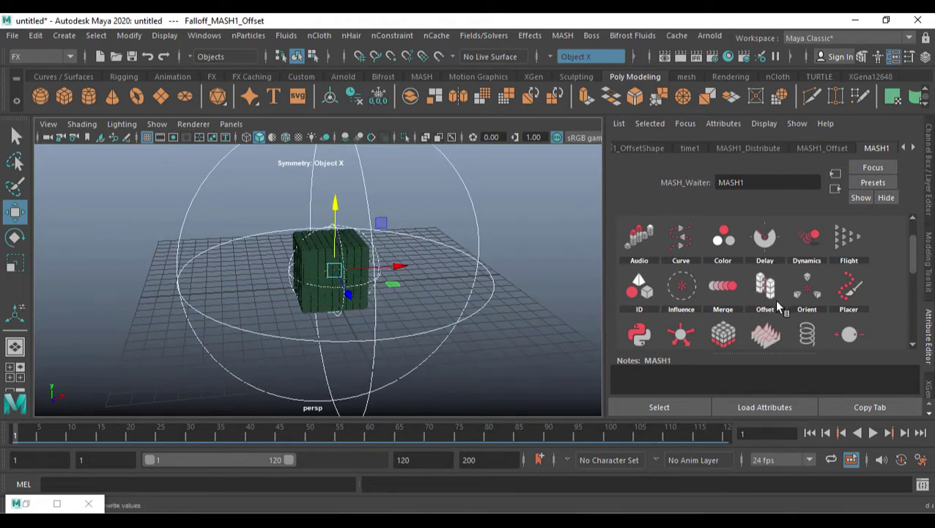
# Step: Add a Strength node to the MASH1 network and look through its settings
pyautogui.scroll(-1, 836, 304)
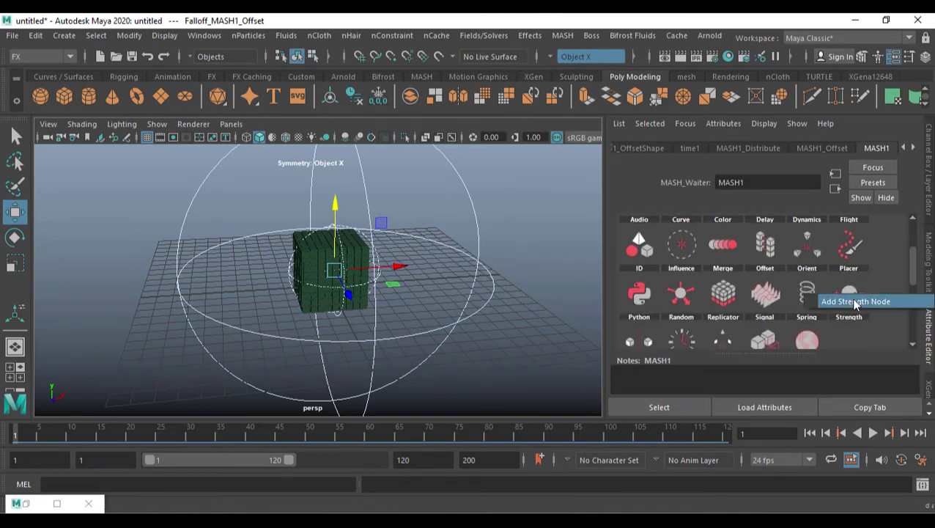
pyautogui.click(850, 298)
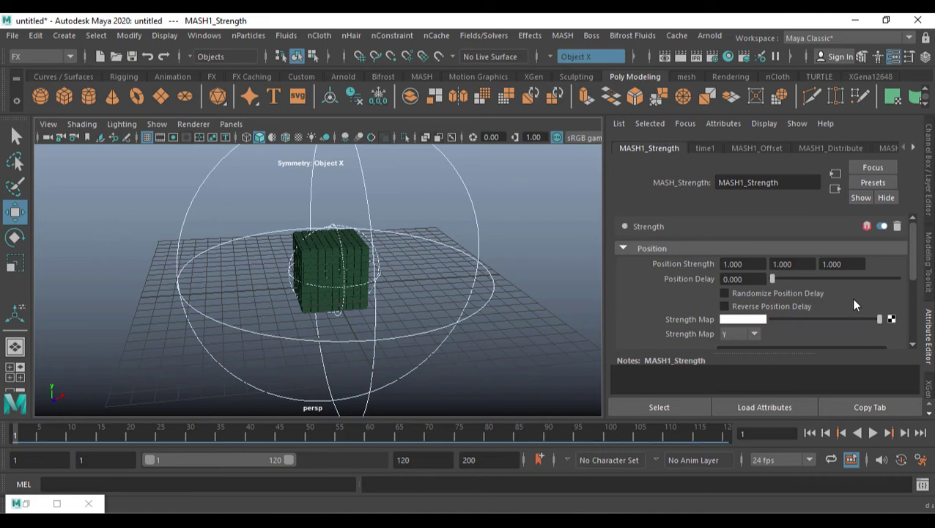
pyautogui.scroll(-1, 853, 302)
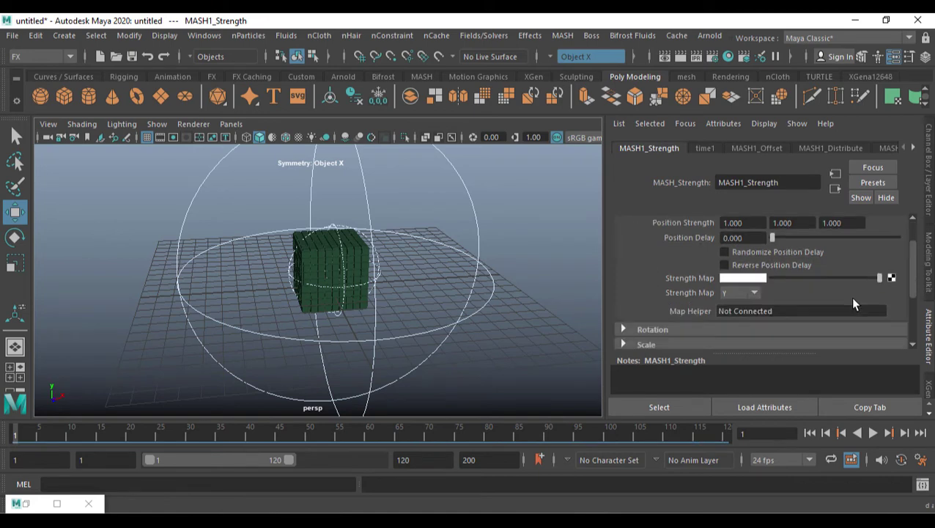
pyautogui.scroll(-2, 849, 273)
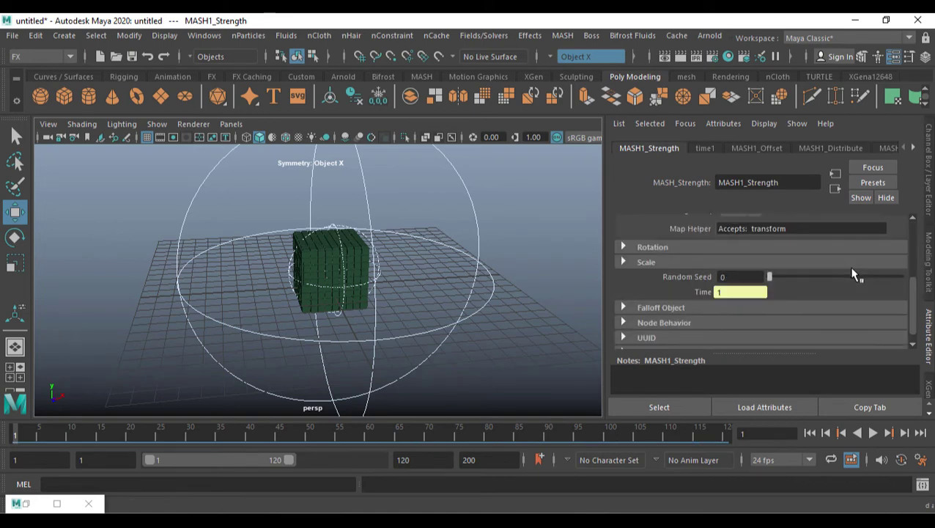
# Step: Create a new falloff object in the Falloff Objects list of the MASH1_Strength node
pyautogui.click(654, 297)
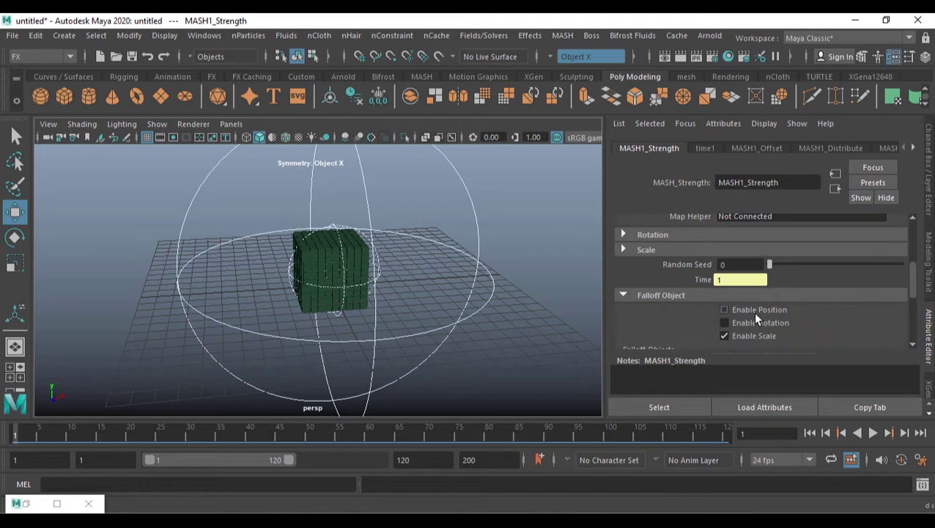
pyautogui.scroll(-1, 689, 296)
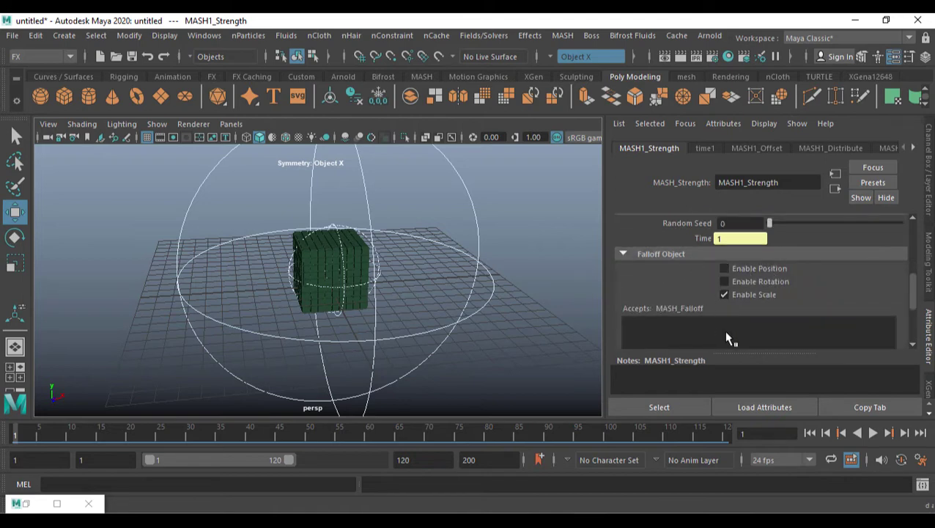
pyautogui.scroll(-1, 729, 330)
pyautogui.rightClick(696, 293)
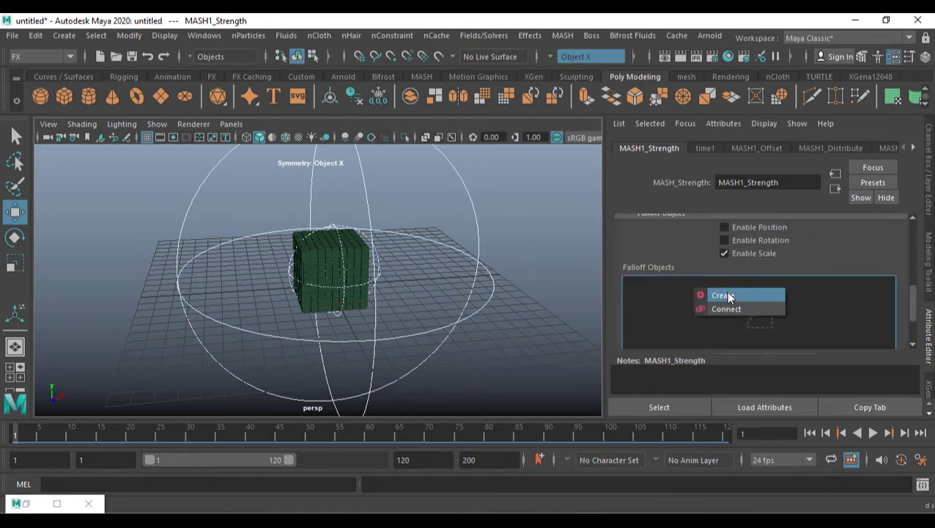
pyautogui.click(726, 292)
pyautogui.moveTo(394, 281)
pyautogui.mouseDown()
pyautogui.moveTo(213, 291)
pyautogui.moveTo(524, 284)
pyautogui.moveTo(175, 281)
pyautogui.moveTo(427, 274)
pyautogui.moveTo(236, 271)
pyautogui.moveTo(391, 276)
pyautogui.mouseUp()
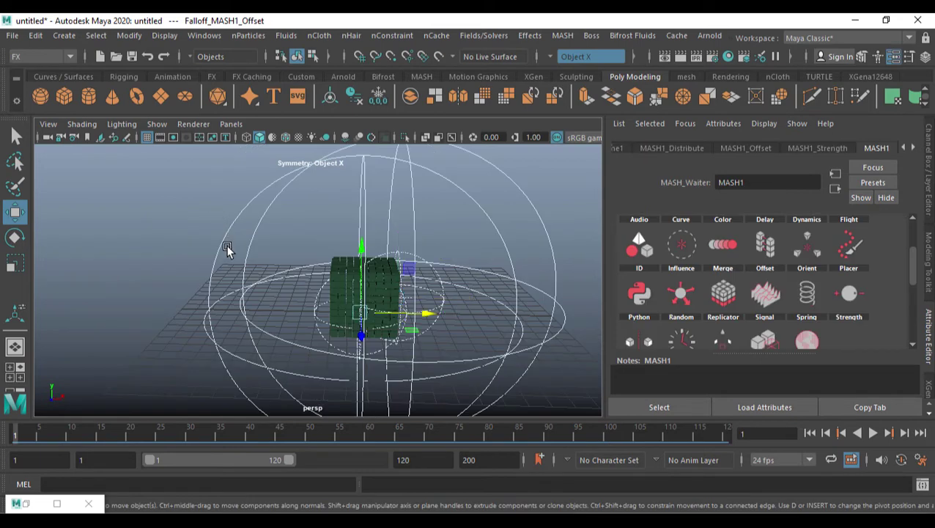
pyautogui.moveTo(250, 227); pyautogui.dragTo(261, 250)
pyautogui.keyDown('alt'); pyautogui.moveTo(375, 349); pyautogui.dragTo(376, 327, button='middle'); pyautogui.keyUp('alt')
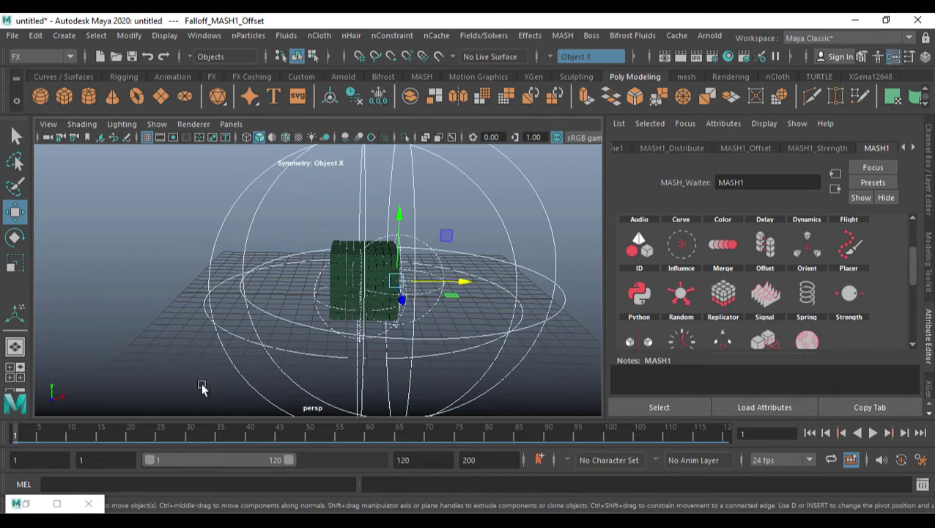
# Step: Bring up the Outliner beside the viewport and briefly play the timeline
pyautogui.click(56, 503)
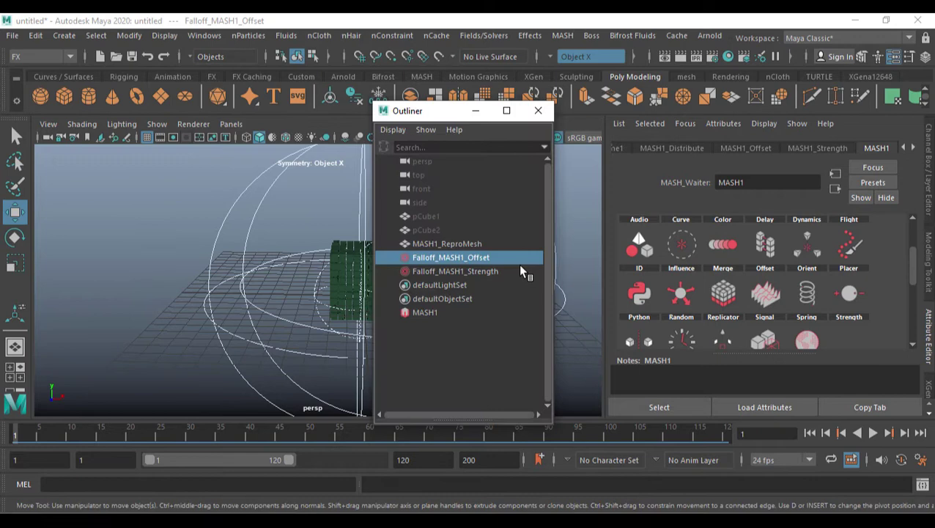
pyautogui.moveTo(450, 114); pyautogui.dragTo(84, 93)
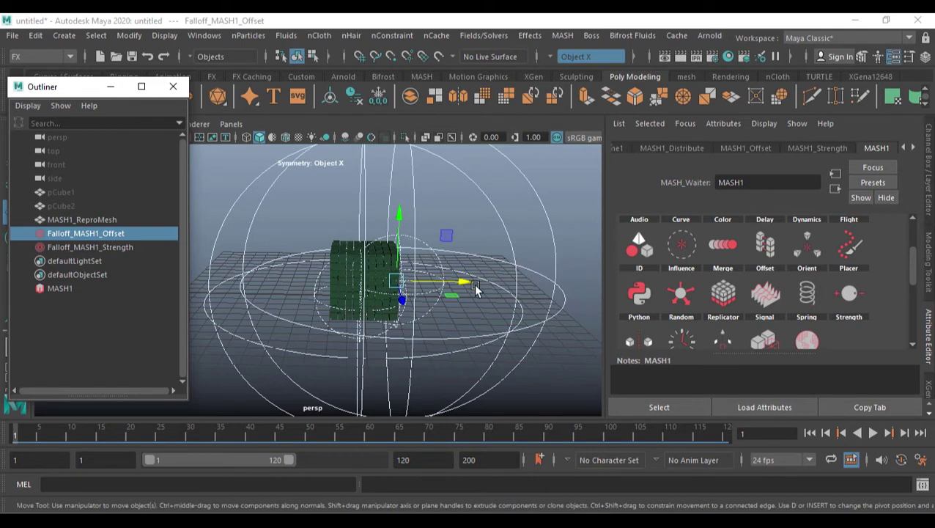
pyautogui.hotkey('alt', 'v')
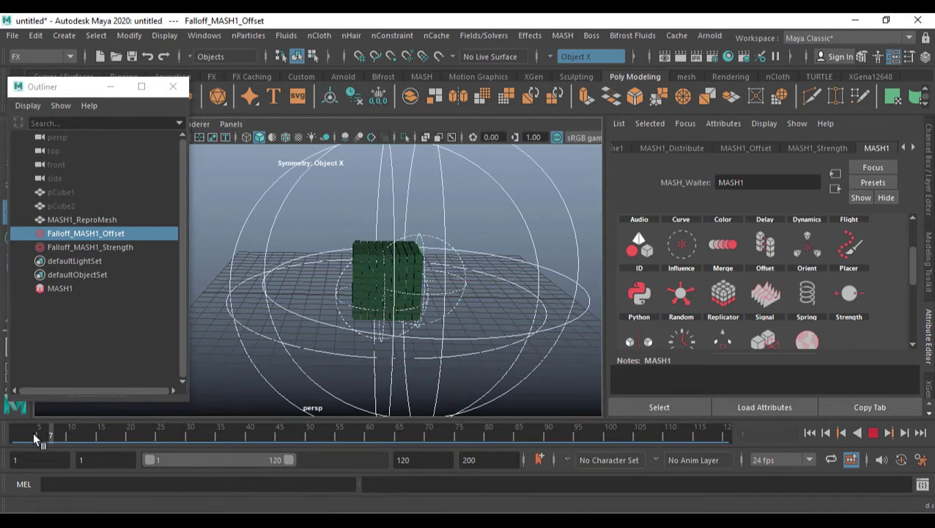
pyautogui.hotkey('alt', 'v')
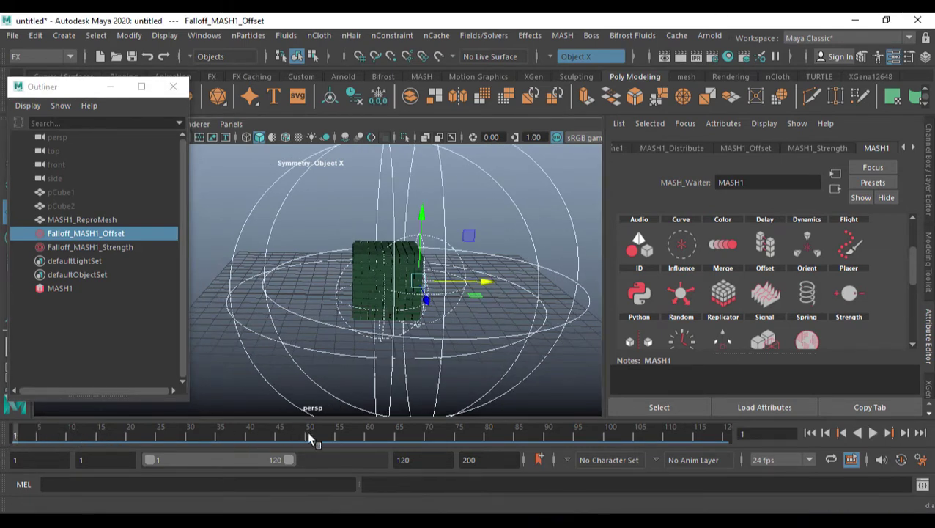
# Step: Key only the Translate values of Falloff_MASH1_Offset at frame 70, undoing the key set on all its channels
pyautogui.click(432, 440)
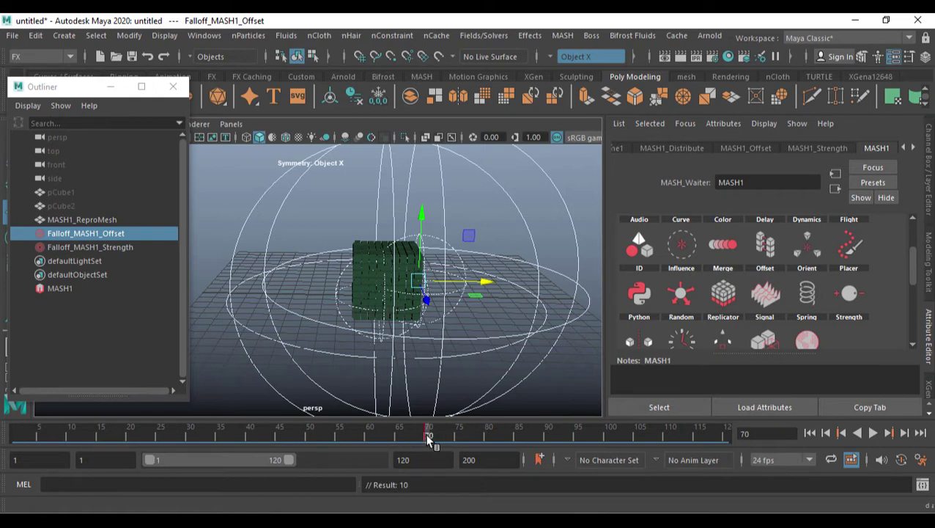
pyautogui.hotkey('ctrl', 'z')
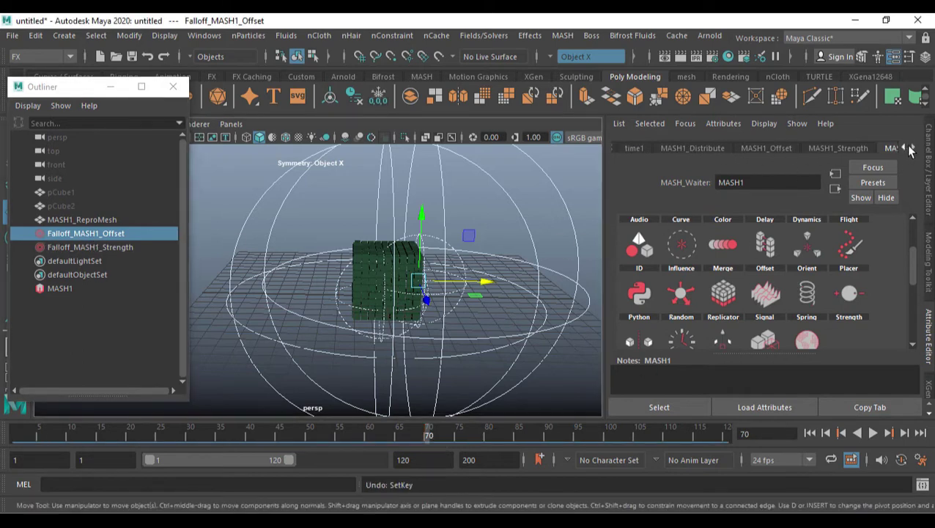
pyautogui.click(909, 149)
pyautogui.click(839, 155)
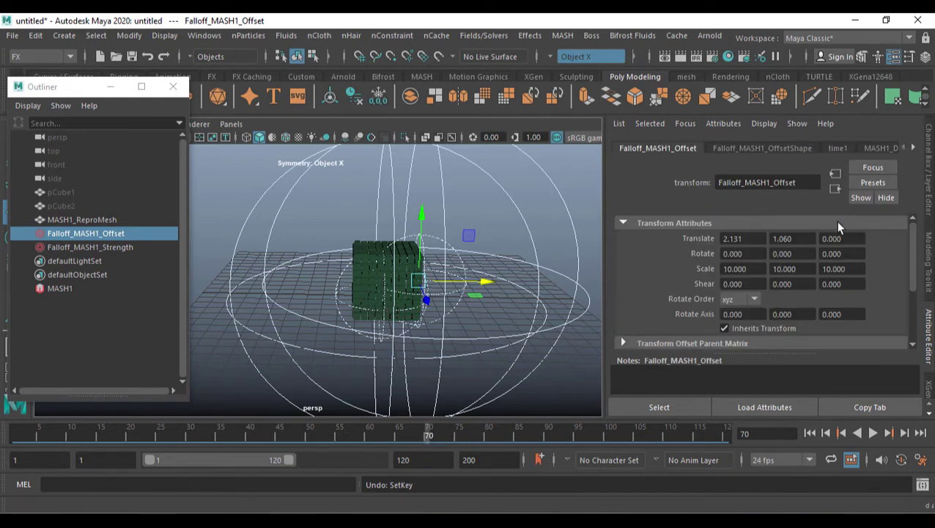
pyautogui.rightClick(700, 239)
pyautogui.click(737, 260)
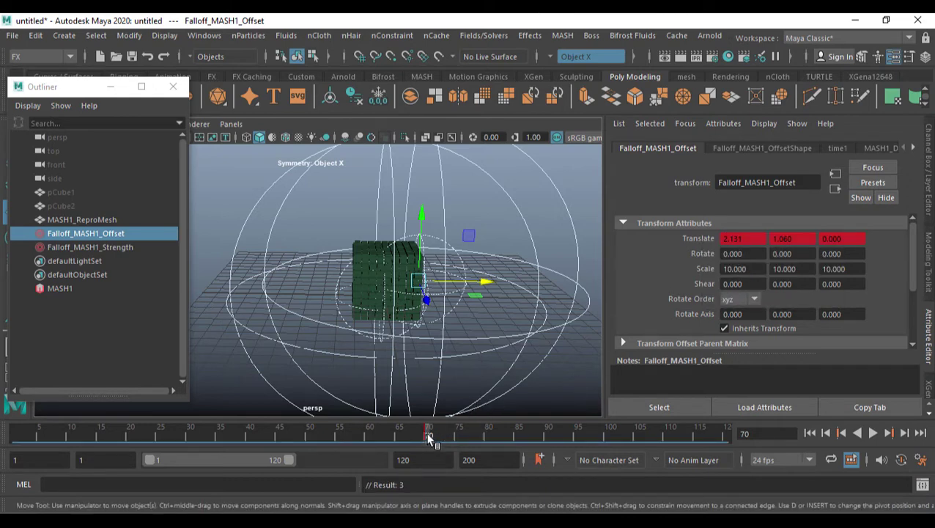
# Step: At frame 1, move Falloff_MASH1_Offset along X to about -17.99, away from the cube, and key its Translate values
pyautogui.moveTo(407, 439); pyautogui.dragTo(6, 434)
pyautogui.moveTo(480, 282); pyautogui.dragTo(177, 308)
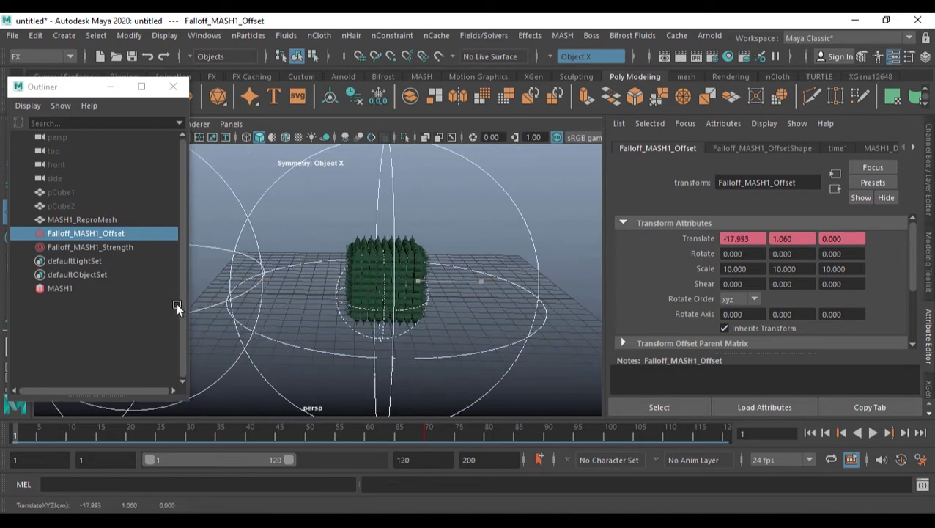
pyautogui.rightClick(720, 239)
pyautogui.click(733, 259)
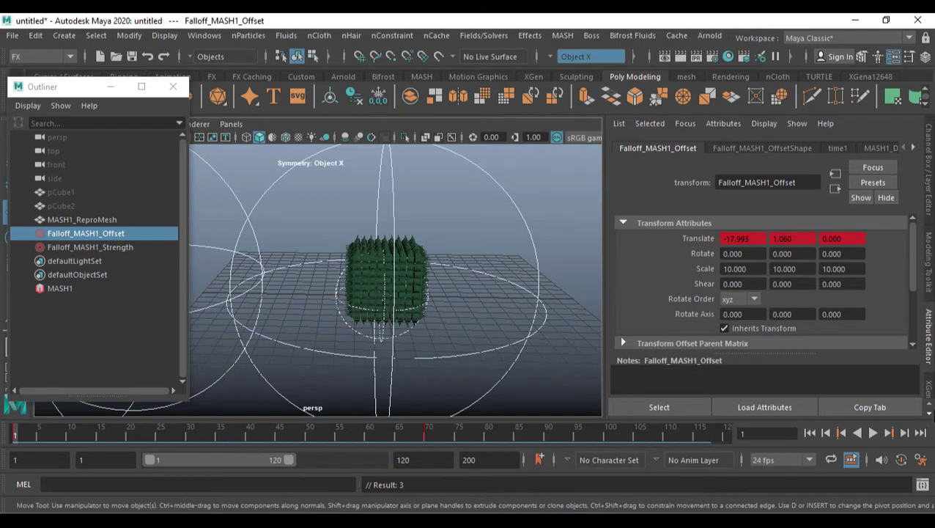
# Step: Play the Offset falloff animation over the cube and return to frame 1
pyautogui.click(873, 433)
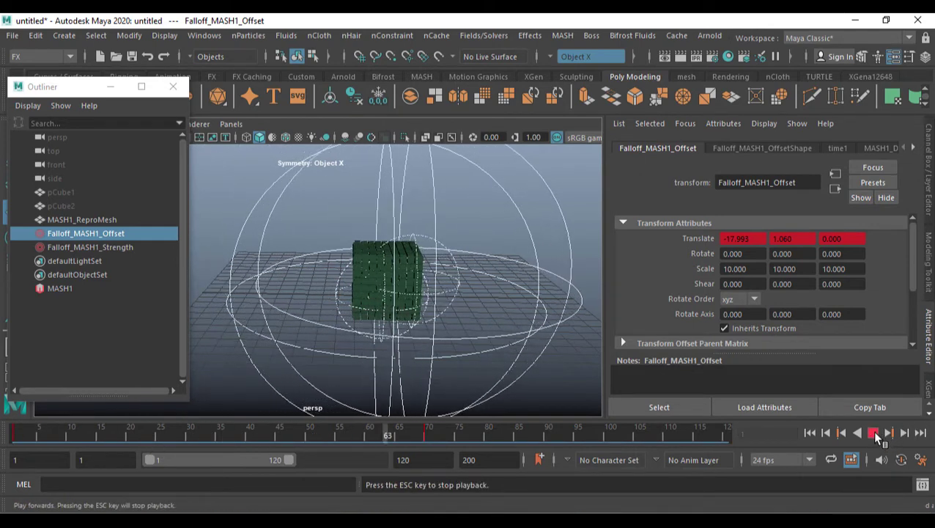
pyautogui.click(875, 433)
pyautogui.moveTo(385, 433); pyautogui.dragTo(2, 434)
# Step: Select Falloff_MASH1_Strength, move it along X to about -3.19 at frame 70, and key its Translate values
pyautogui.moveTo(509, 222); pyautogui.dragTo(559, 248)
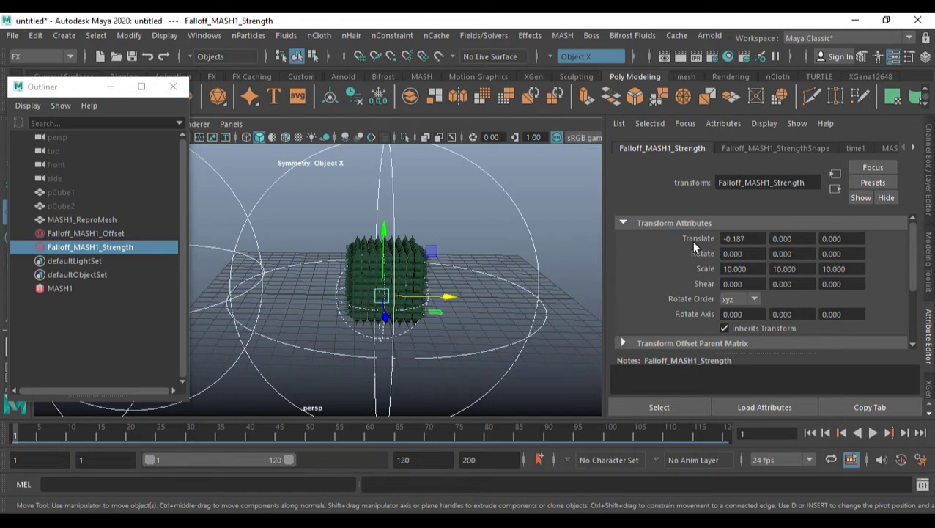
pyautogui.rightClick(718, 240)
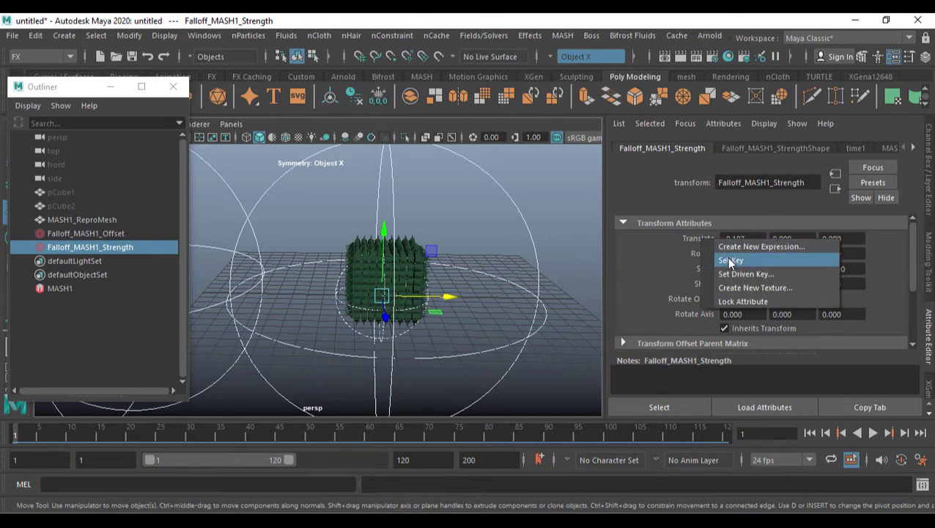
pyautogui.click(429, 433)
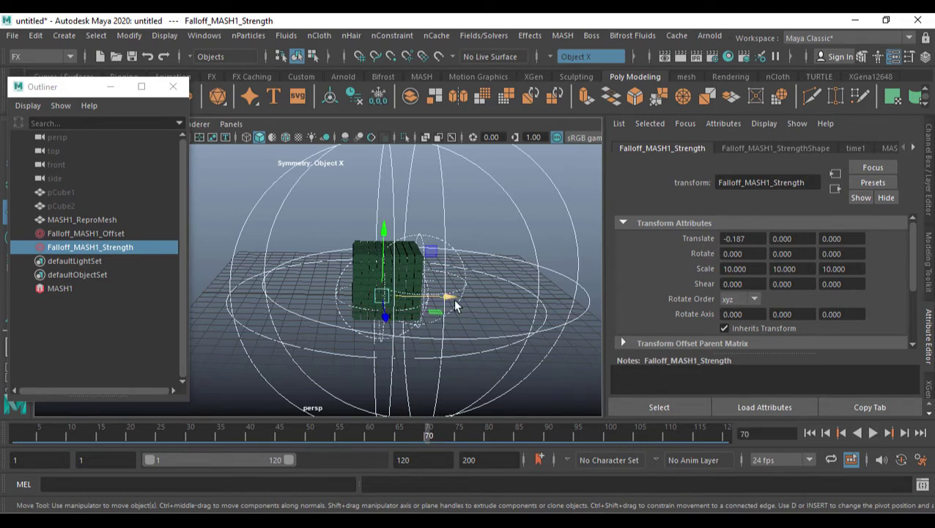
pyautogui.moveTo(454, 303); pyautogui.dragTo(407, 306)
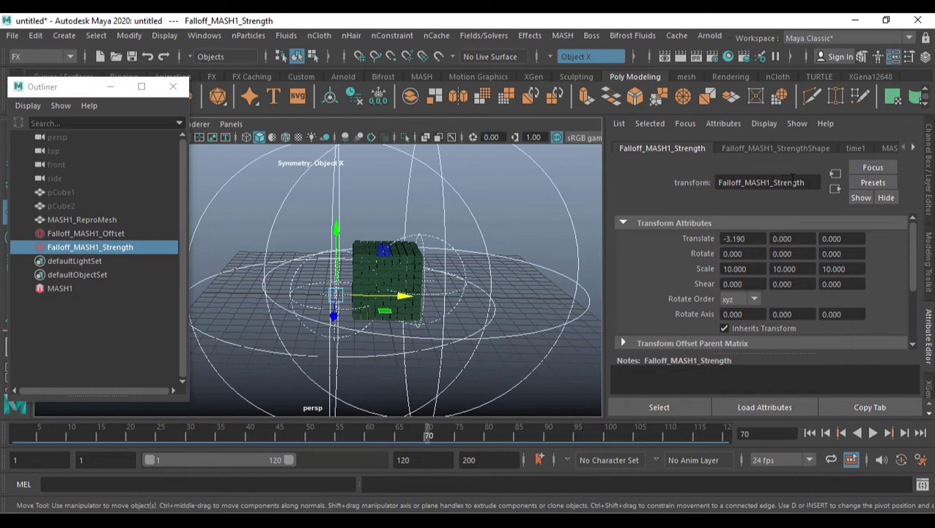
pyautogui.rightClick(698, 237)
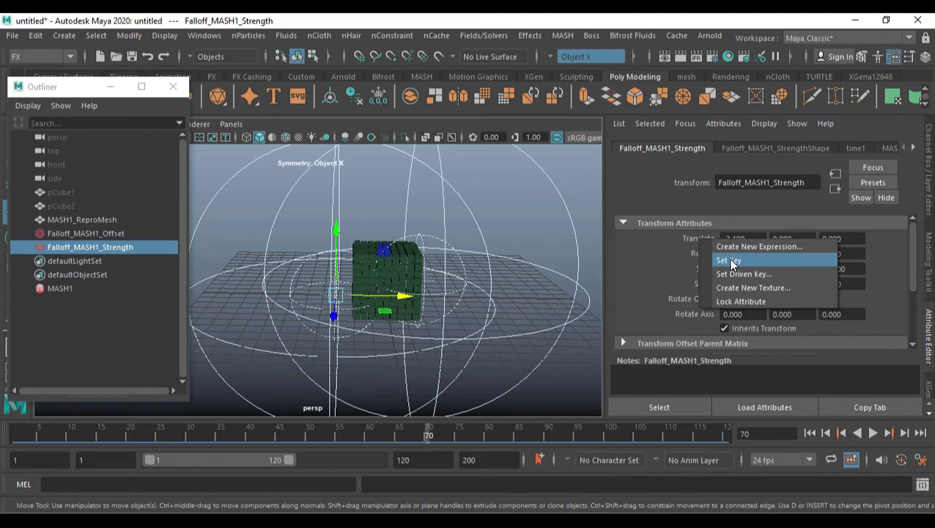
pyautogui.click(730, 261)
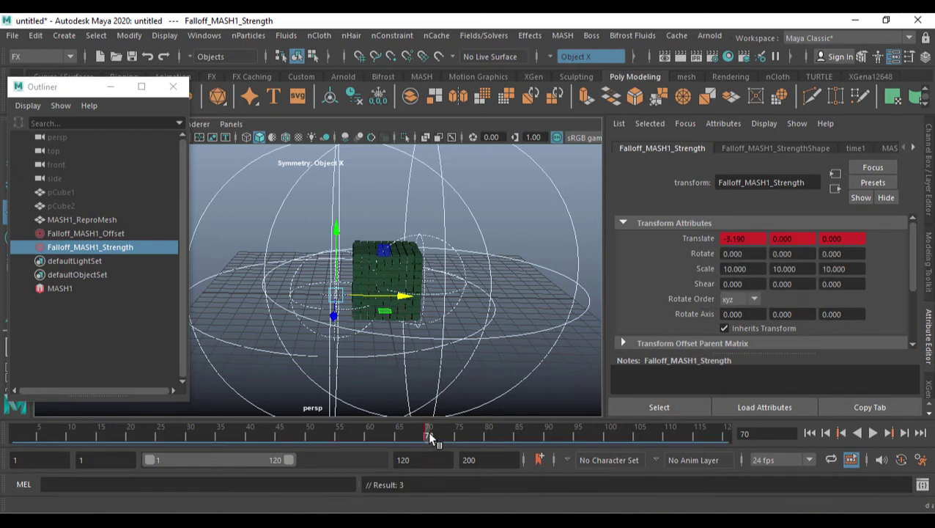
# Step: At frame 100, move Falloff_MASH1_Strength along X to about 13.05, past the cube, and key its Translate values
pyautogui.hotkey('alt', 'v')
pyautogui.hotkey('alt', 'v')
pyautogui.press('w')
pyautogui.moveTo(403, 304); pyautogui.dragTo(645, 307)
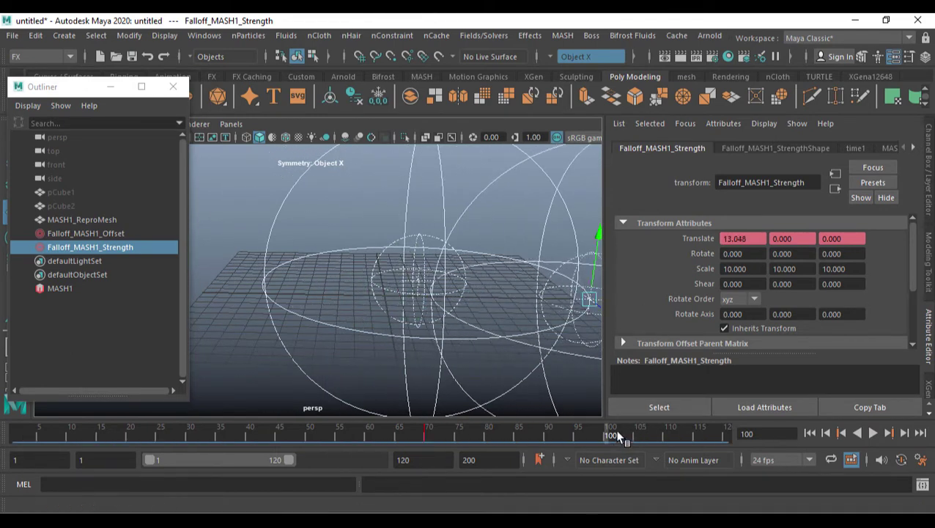
pyautogui.rightClick(701, 242)
pyautogui.click(742, 263)
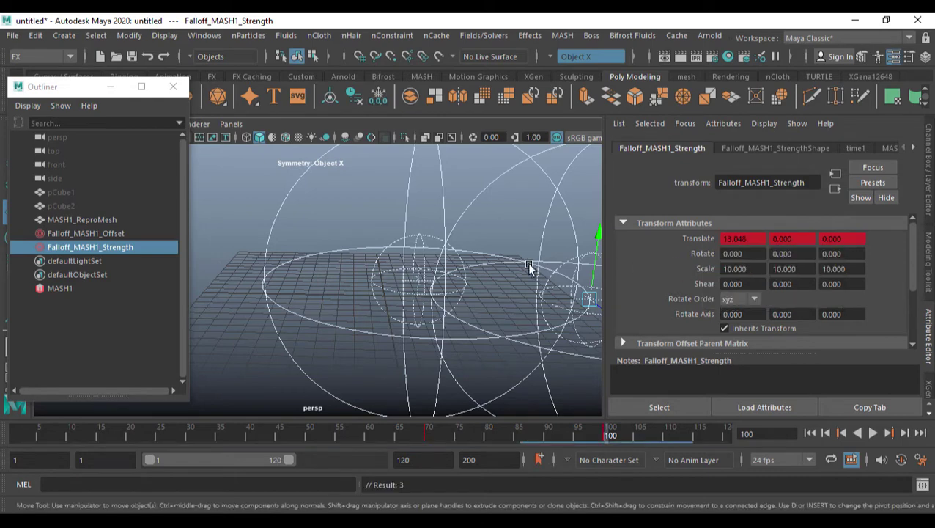
# Step: Clear the selection, play the animation of both falloffs, and scrub the timeline to check their timing
pyautogui.click(242, 226)
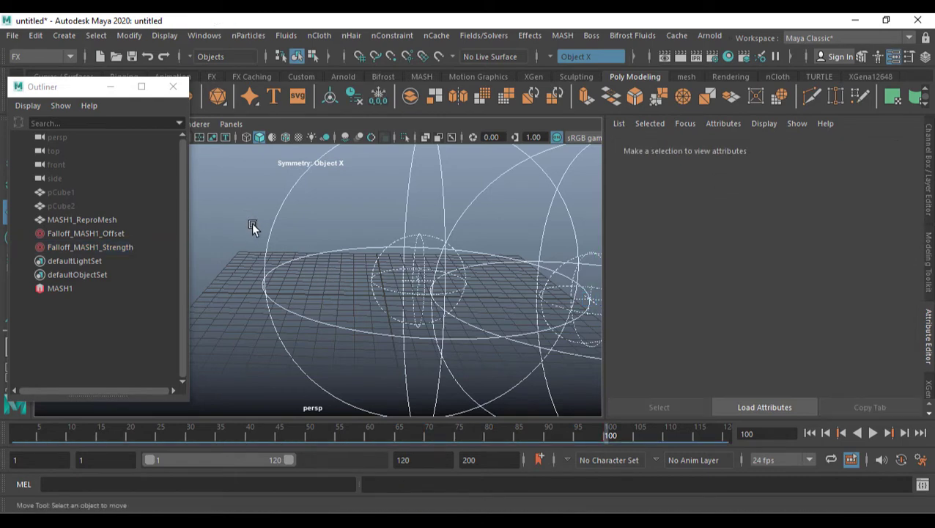
pyautogui.click(838, 433)
pyautogui.click(872, 433)
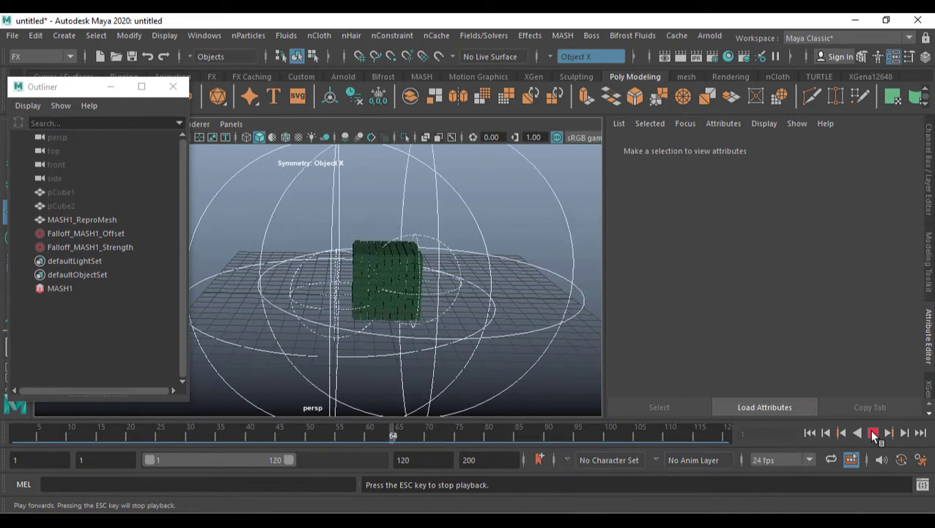
pyautogui.click(872, 432)
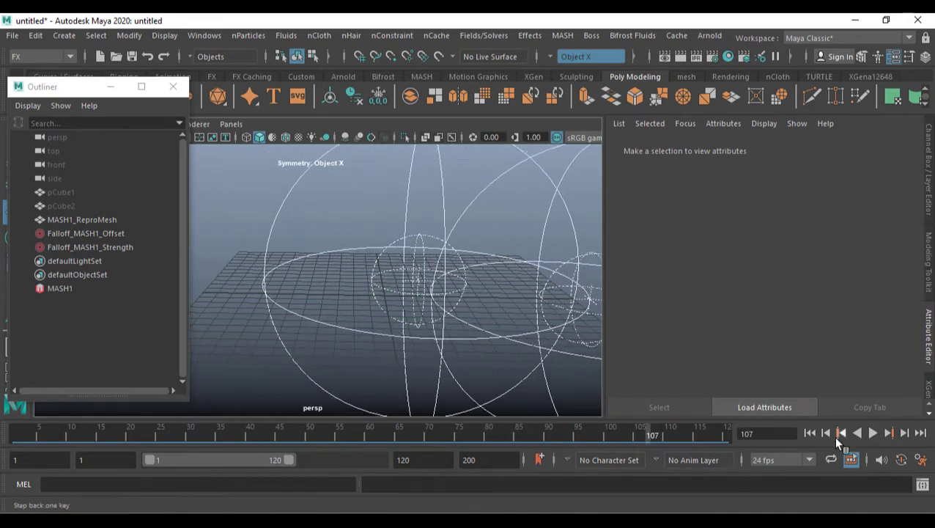
pyautogui.click(812, 434)
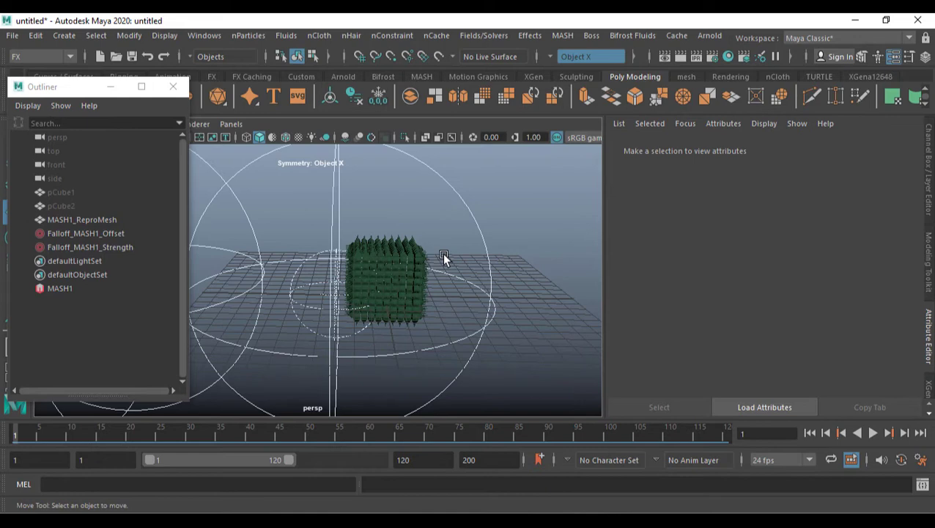
pyautogui.moveTo(532, 434); pyautogui.dragTo(315, 443)
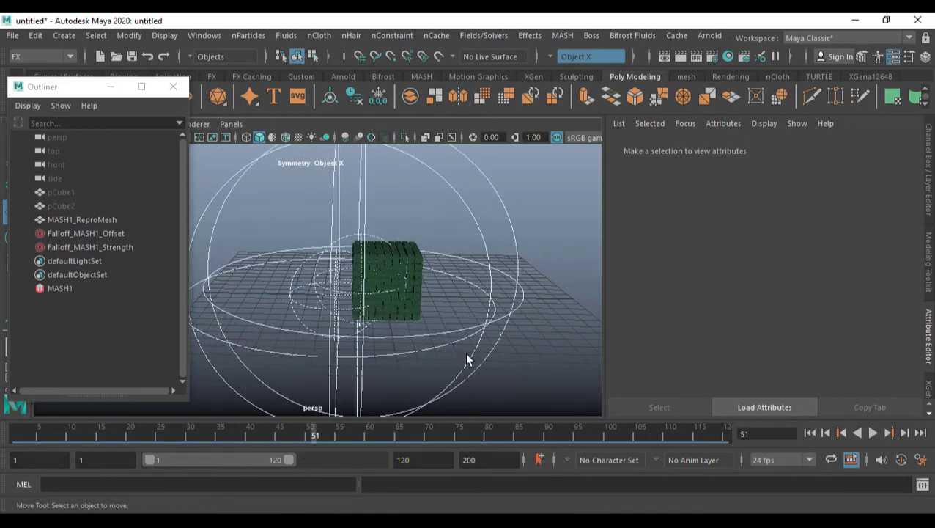
# Step: Shift the two Translate keys of Falloff_MASH1_Strength earlier, to about frames 47 and 77, and replay the timing
pyautogui.click(472, 362)
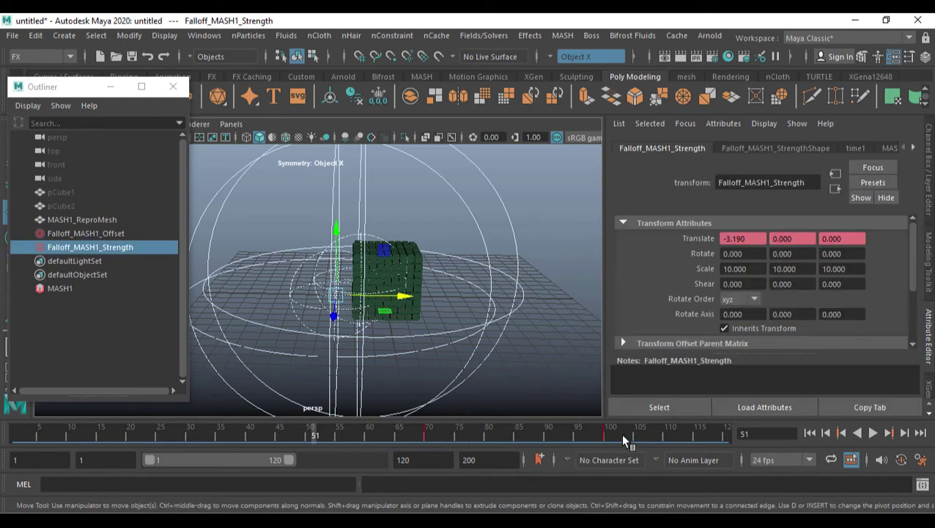
pyautogui.keyDown('shift'); pyautogui.moveTo(620, 435); pyautogui.dragTo(409, 440); pyautogui.keyUp('shift')
pyautogui.moveTo(518, 437); pyautogui.dragTo(380, 444)
pyautogui.hotkey('alt', 'v')
pyautogui.moveTo(157, 440)
pyautogui.mouseDown()
pyautogui.moveTo(445, 450)
pyautogui.moveTo(91, 439)
pyautogui.moveTo(404, 447)
pyautogui.moveTo(104, 439)
pyautogui.mouseUp()
# Step: Select Falloff_MASH1_Offset together with Falloff_MASH1_Strength and hide both in the scene
pyautogui.keyDown('alt'); pyautogui.moveTo(382, 307); pyautogui.dragTo(439, 312); pyautogui.keyUp('alt')
pyautogui.scroll(-3, 438, 313)
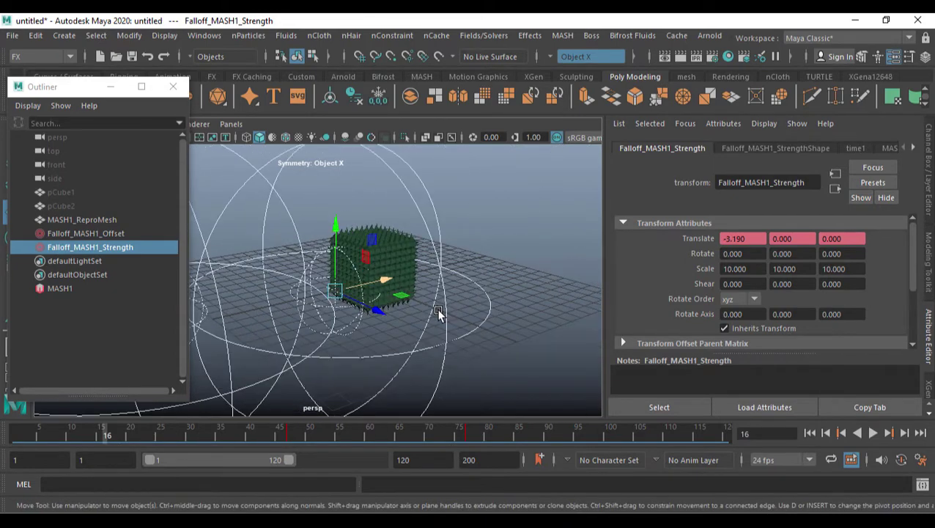
pyautogui.keyDown('ctrl'); pyautogui.click(115, 233); pyautogui.keyUp('ctrl')
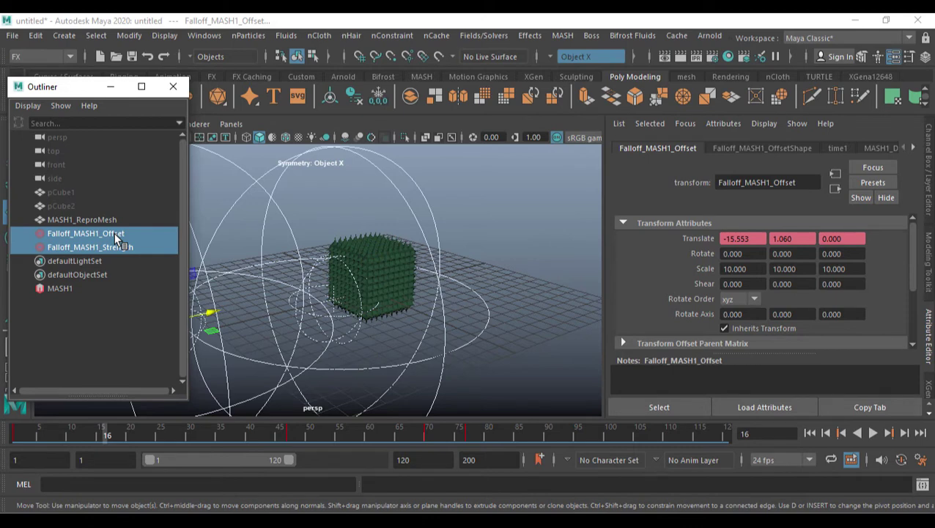
pyautogui.hotkey('ctrl', 'h')
pyautogui.keyDown('alt'); pyautogui.moveTo(427, 260); pyautogui.dragTo(469, 321); pyautogui.keyUp('alt')
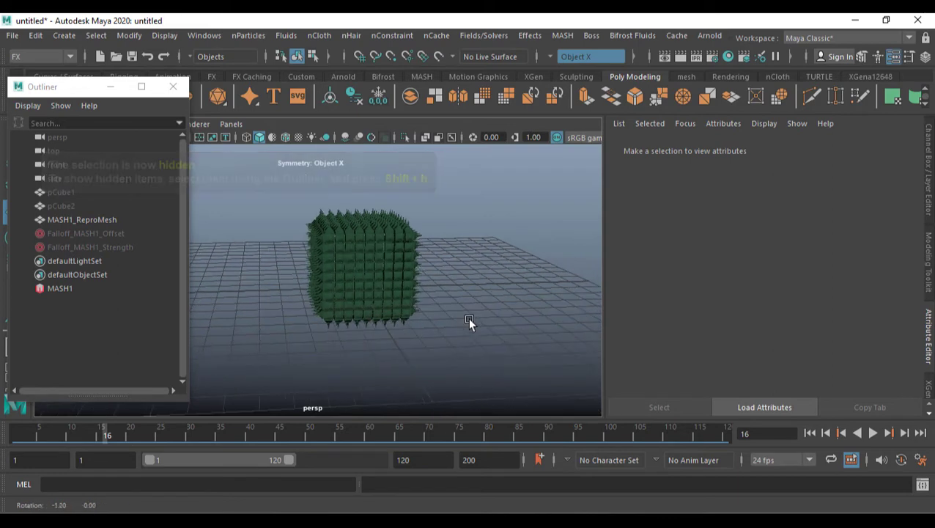
# Step: Minimize the Outliner and turn off the viewport grid
pyautogui.click(111, 87)
pyautogui.click(146, 138)
pyautogui.keyDown('alt'); pyautogui.moveTo(385, 305); pyautogui.dragTo(398, 301); pyautogui.keyUp('alt')
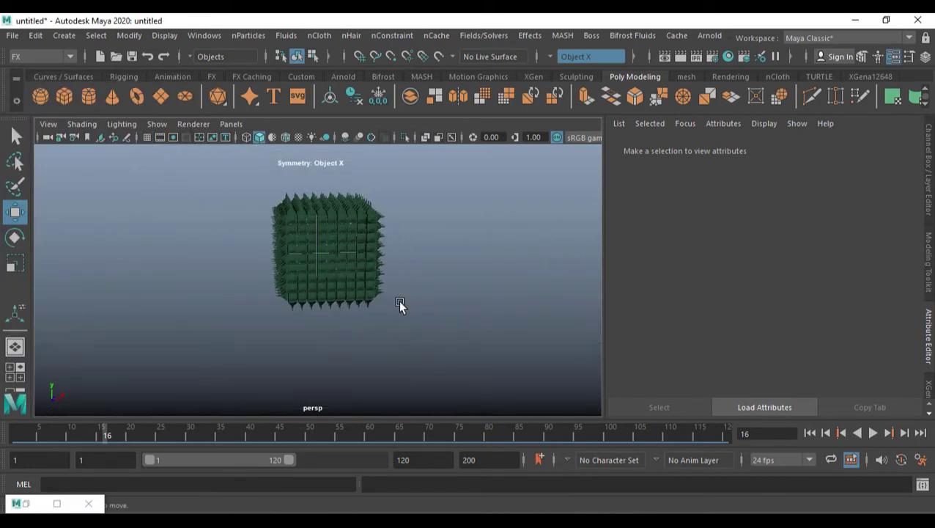
# Step: Play the spiked cube animation from the first frame and rewind to frame 1
pyautogui.click(810, 433)
pyautogui.click(872, 433)
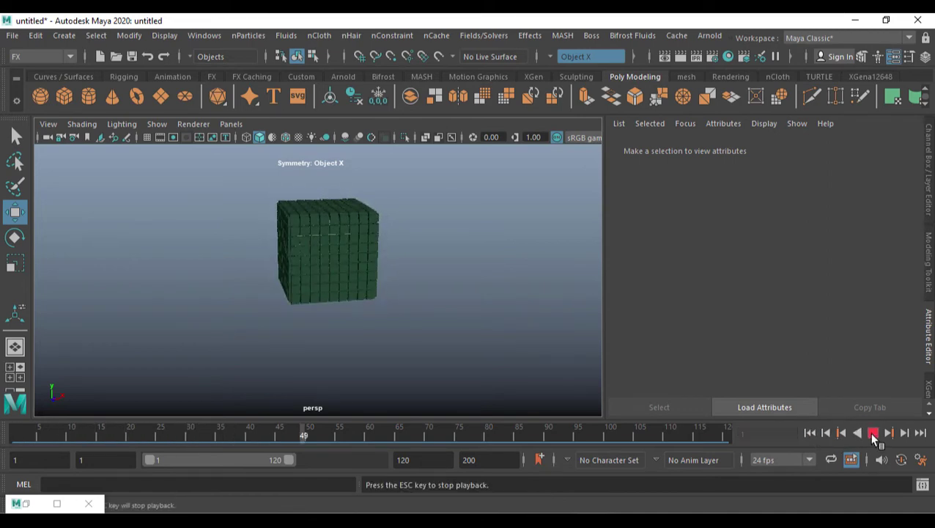
pyautogui.click(872, 433)
pyautogui.click(810, 433)
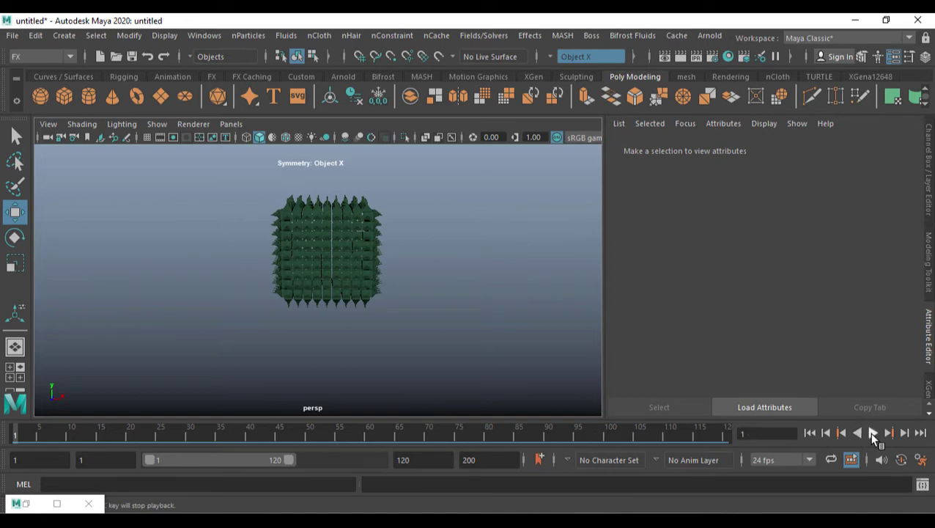
# Step: Replay the spiked cube animation from the first frame and scrub to frame 38
pyautogui.click(872, 433)
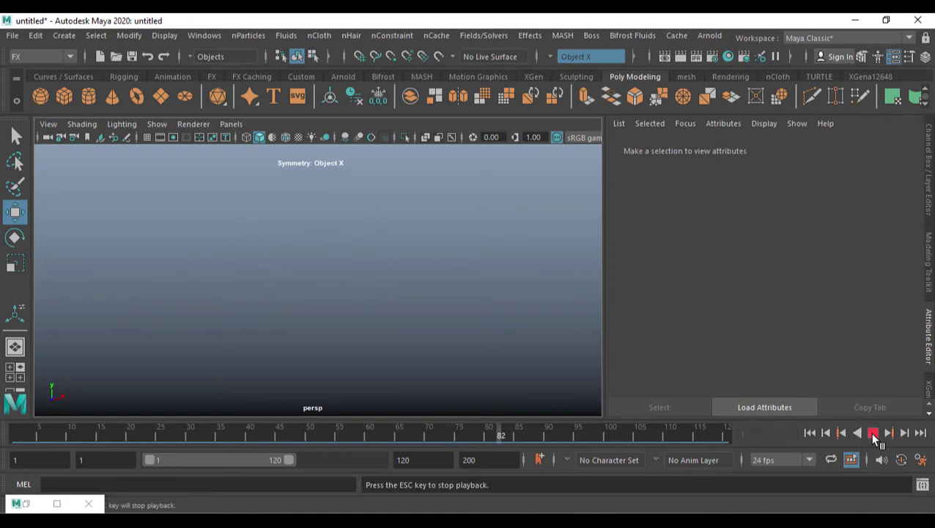
pyautogui.click(873, 433)
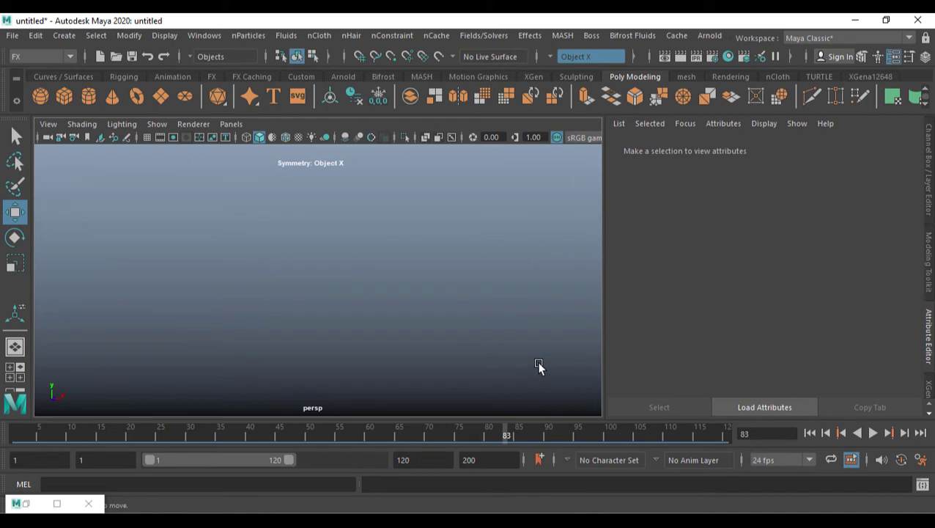
pyautogui.click(810, 433)
pyautogui.click(870, 434)
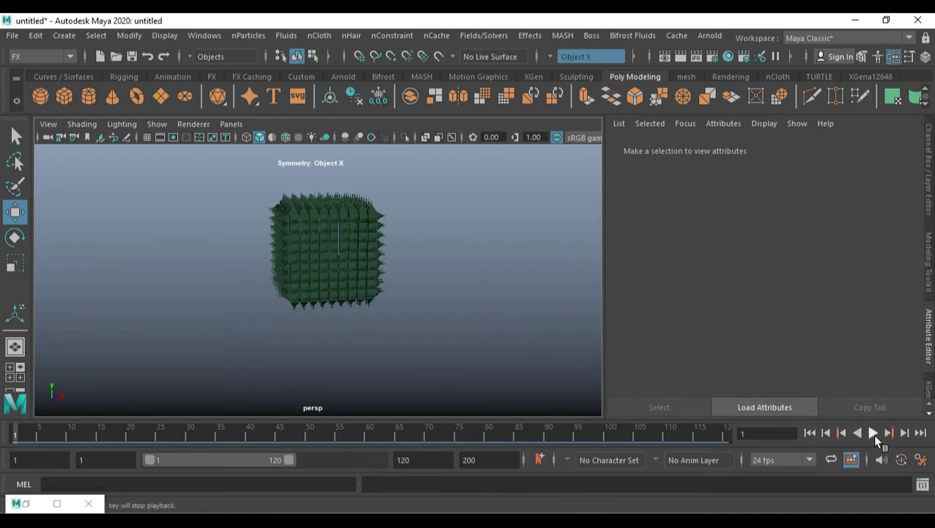
pyautogui.moveTo(202, 432); pyautogui.dragTo(238, 435)
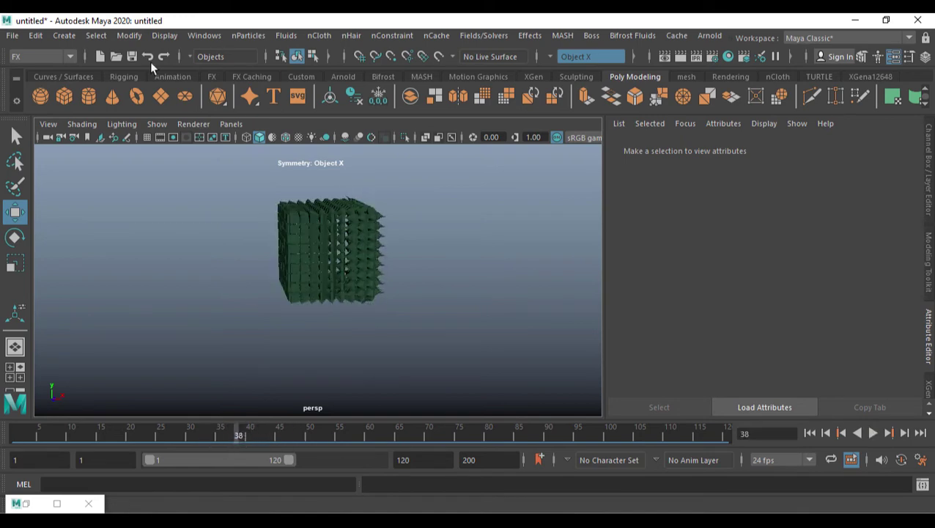
# Step: Create a new polygon cube around the spiked cube and scale it uniformly to about 16.66
pyautogui.click(287, 240)
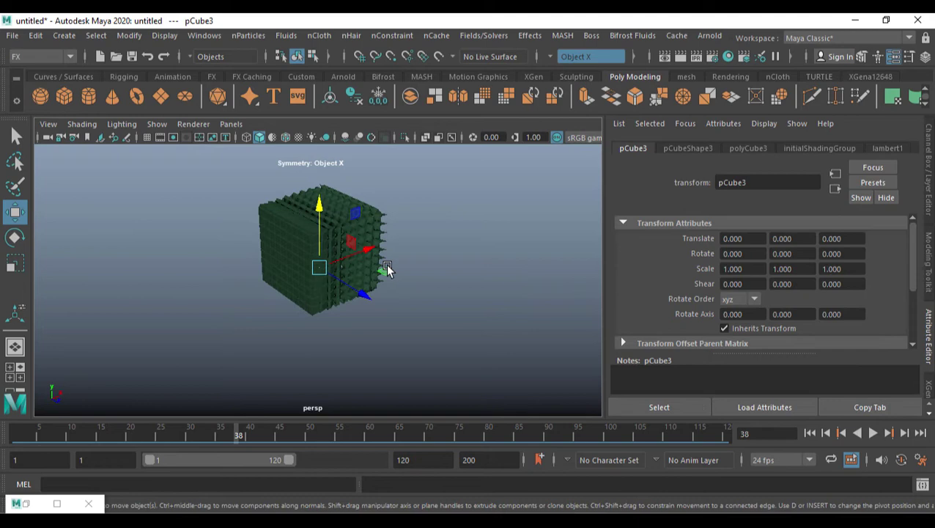
pyautogui.press('r')
pyautogui.moveTo(354, 278); pyautogui.dragTo(595, 293, button='middle')
pyautogui.scroll(-3, 390, 289)
pyautogui.keyDown('alt'); pyautogui.moveTo(390, 288); pyautogui.dragTo(450, 276); pyautogui.keyUp('alt')
# Step: Delete the large cube's front, top and side faces, keeping the floor and back wall as a backdrop
pyautogui.moveTo(396, 254); pyautogui.dragTo(392, 281, button='right')
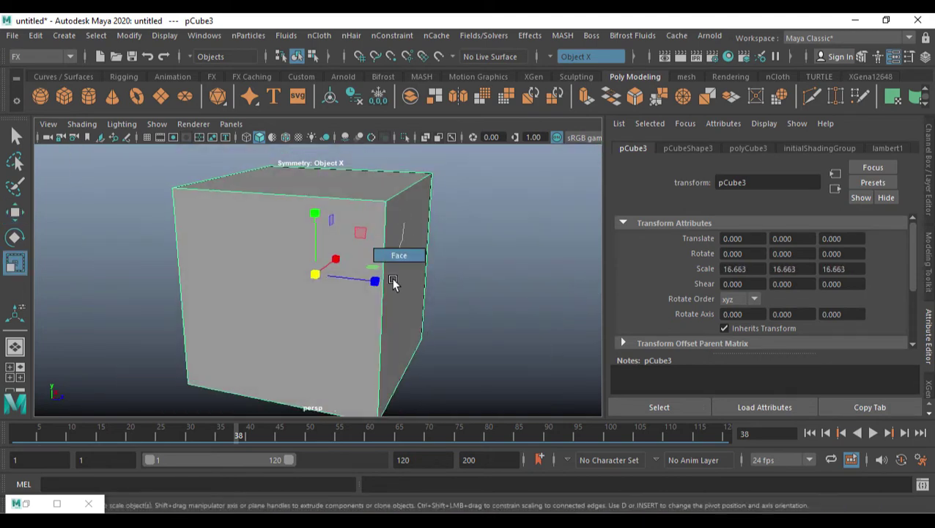
pyautogui.keyDown('alt'); pyautogui.moveTo(392, 281); pyautogui.dragTo(434, 290); pyautogui.keyUp('alt')
pyautogui.moveTo(434, 224); pyautogui.dragTo(406, 158)
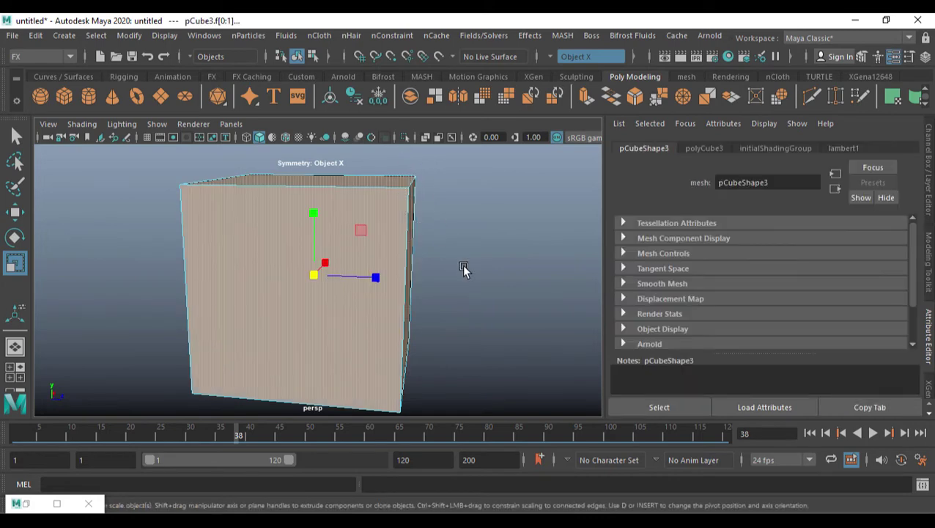
pyautogui.press('Delete')
# Step: Widen the backdrop along X to a scale of about 71.57 and raise it to about 4.52 in Y
pyautogui.keyDown('alt'); pyautogui.moveTo(449, 311); pyautogui.dragTo(356, 307); pyautogui.keyUp('alt')
pyautogui.moveTo(281, 331); pyautogui.dragTo(314, 300, button='right')
pyautogui.moveTo(380, 278); pyautogui.dragTo(443, 306)
pyautogui.press('w')
pyautogui.moveTo(318, 220); pyautogui.dragTo(416, 330)
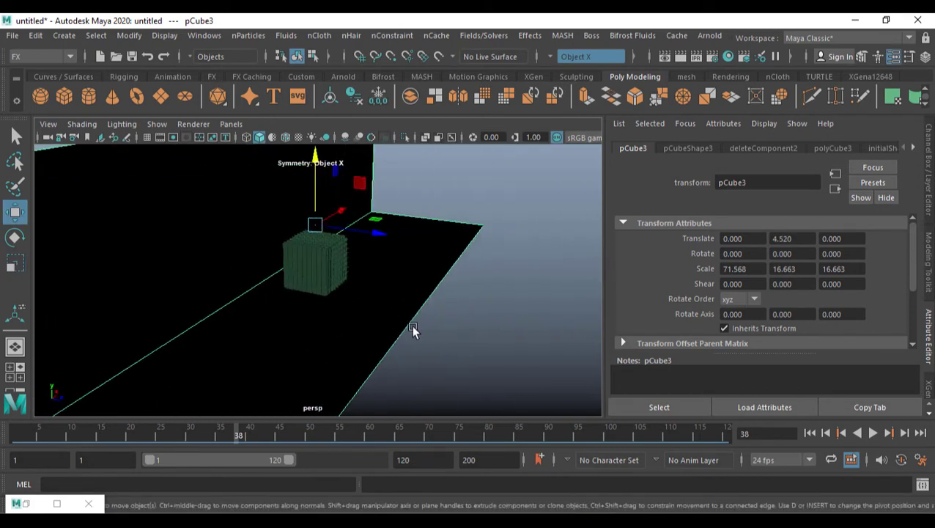
pyautogui.click(400, 319)
pyautogui.click(411, 334)
pyautogui.keyDown('alt'); pyautogui.moveTo(467, 349); pyautogui.dragTo(438, 300); pyautogui.keyUp('alt')
pyautogui.keyDown('alt'); pyautogui.moveTo(427, 300); pyautogui.dragTo(447, 307, button='middle'); pyautogui.keyUp('alt')
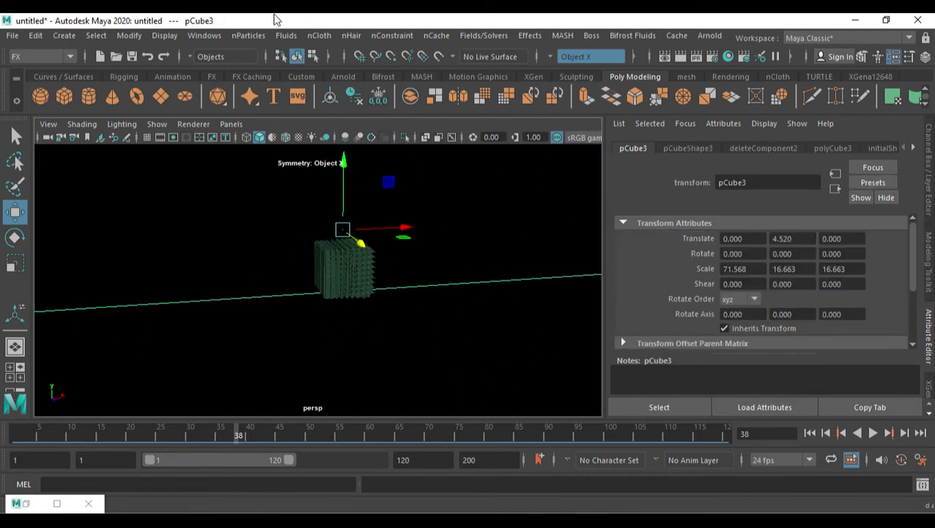
# Step: Switch to the Modeling menu set and smooth the backdrop mesh with one division
pyautogui.click(44, 56)
pyautogui.click(36, 69)
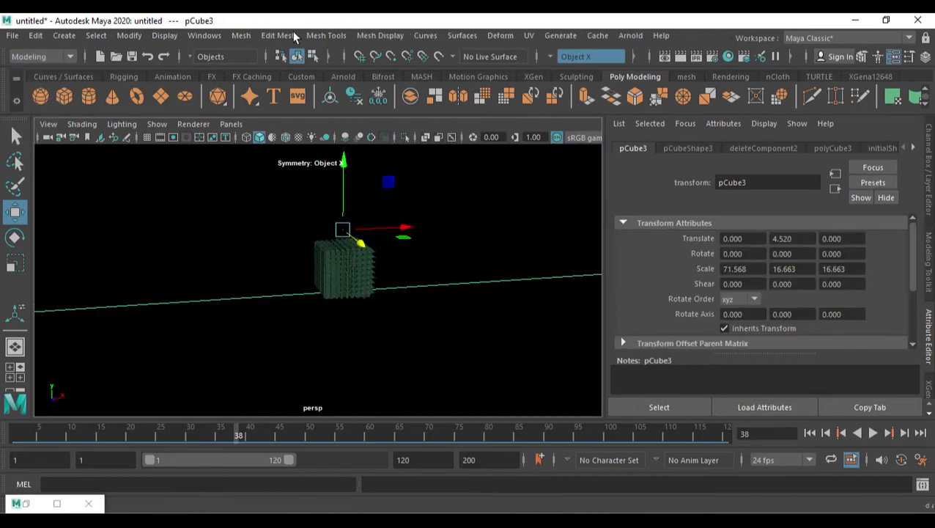
pyautogui.click(238, 37)
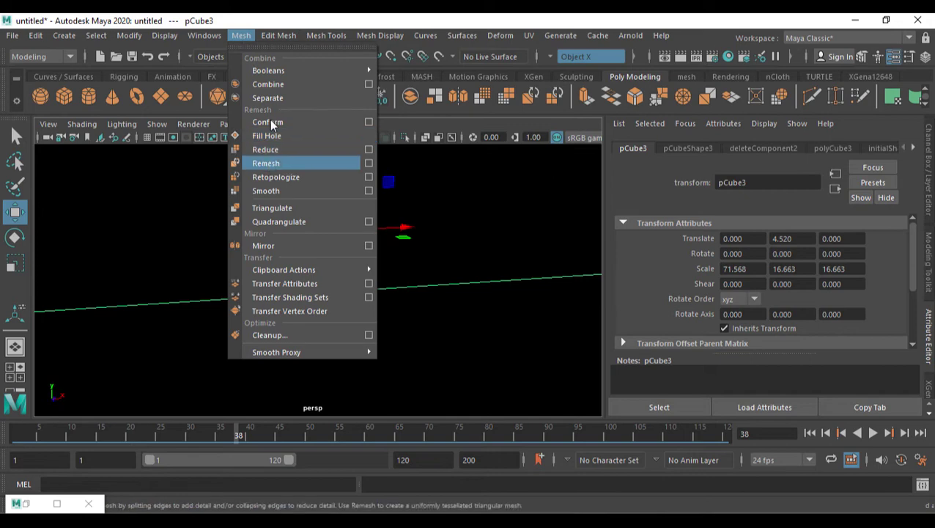
pyautogui.click(270, 189)
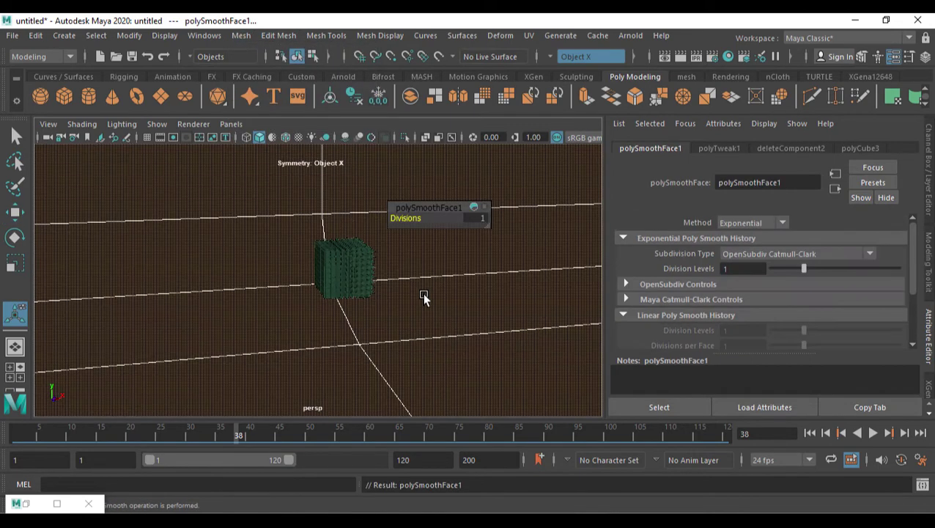
# Step: Assign a new Arnold aiStandardSurface material to the backdrop
pyautogui.moveTo(433, 260); pyautogui.dragTo(442, 501, button='right')
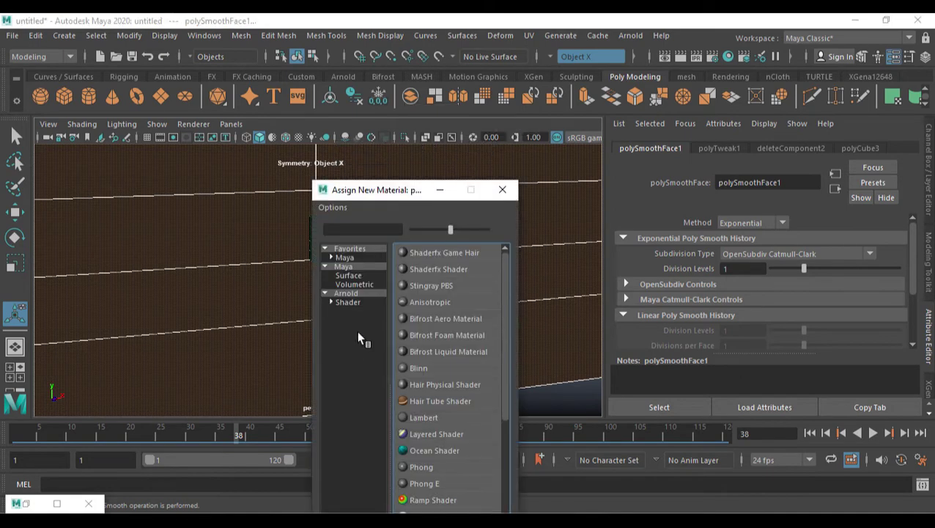
pyautogui.click(346, 294)
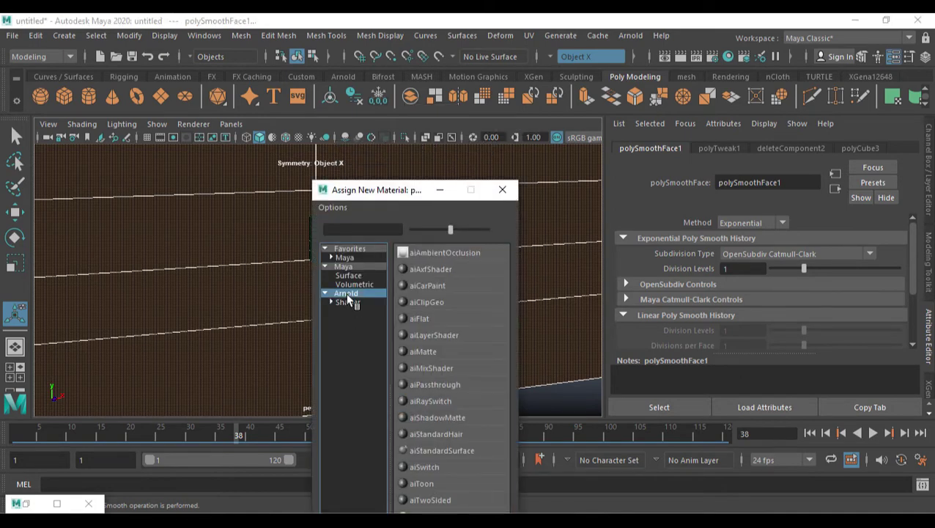
pyautogui.click(441, 452)
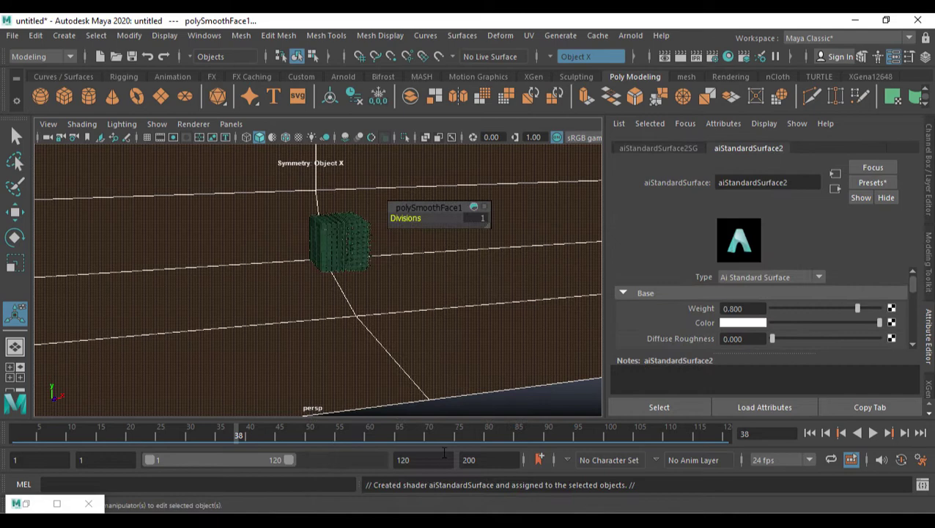
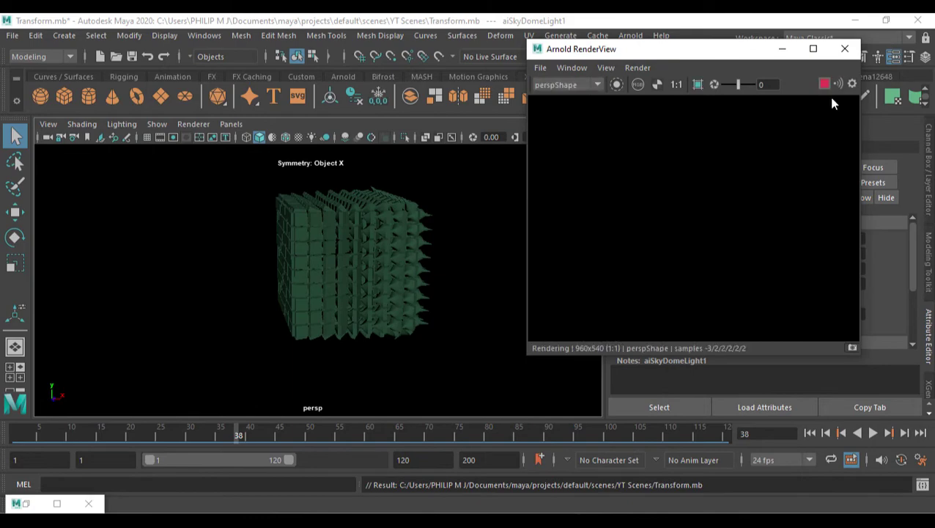
# Step: Examine the spiked cube and backdrop in the live Arnold render from several camera distances and angles
pyautogui.scroll(-3, 337, 278)
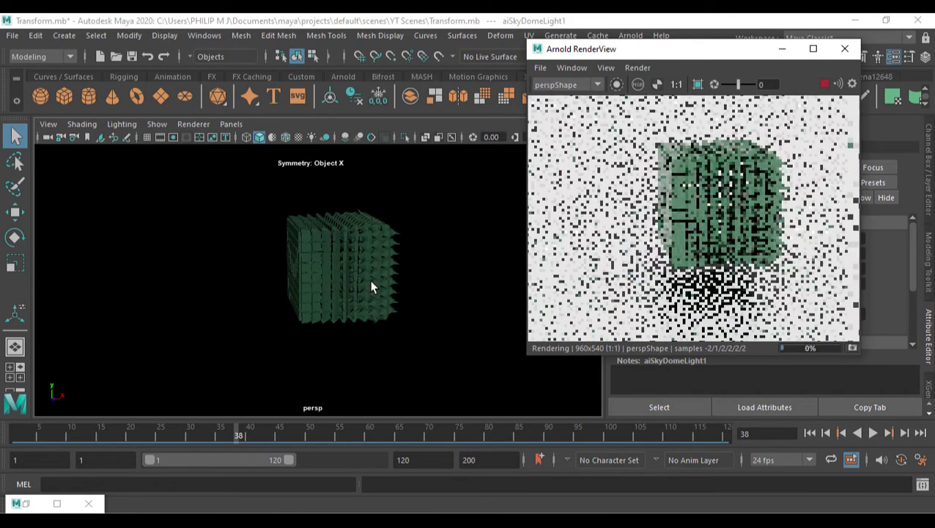
pyautogui.keyDown('alt'); pyautogui.moveTo(371, 281); pyautogui.dragTo(359, 276, button='middle'); pyautogui.keyUp('alt')
pyautogui.scroll(-3, 774, 224)
pyautogui.scroll(-2, 787, 249)
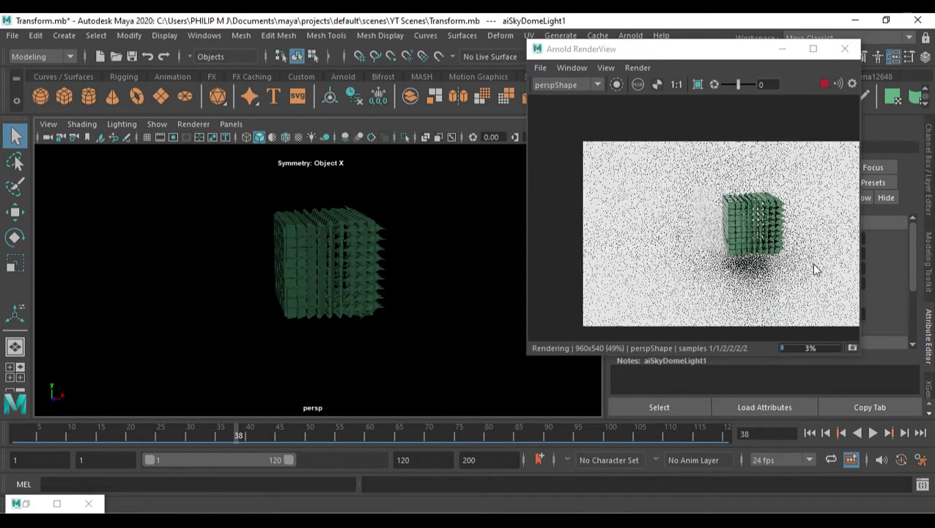
pyautogui.scroll(-1, 749, 241)
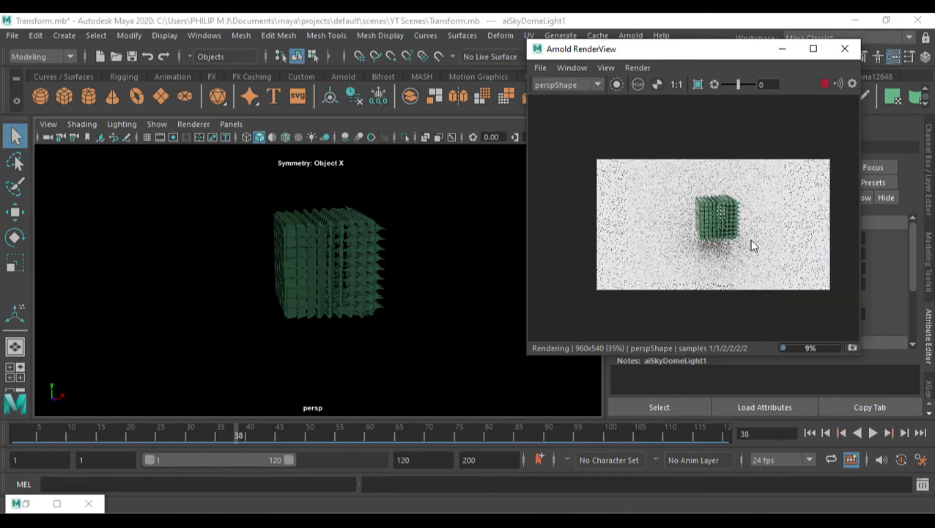
pyautogui.scroll(1, 750, 241)
pyautogui.scroll(3, 364, 287)
pyautogui.keyDown('alt'); pyautogui.moveTo(365, 286); pyautogui.dragTo(384, 287); pyautogui.keyUp('alt')
pyautogui.scroll(3, 386, 287)
pyautogui.keyDown('alt'); pyautogui.moveTo(387, 287); pyautogui.dragTo(369, 302, button='middle'); pyautogui.keyUp('alt')
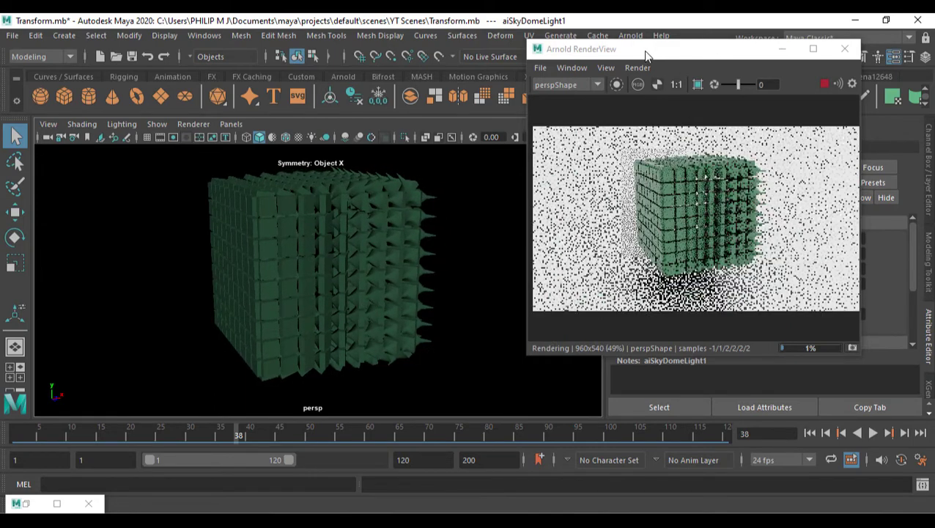
# Step: Select the spiked MASH cube and show the attributes of its aiStandardSurface1 material
pyautogui.moveTo(652, 52); pyautogui.dragTo(587, 35)
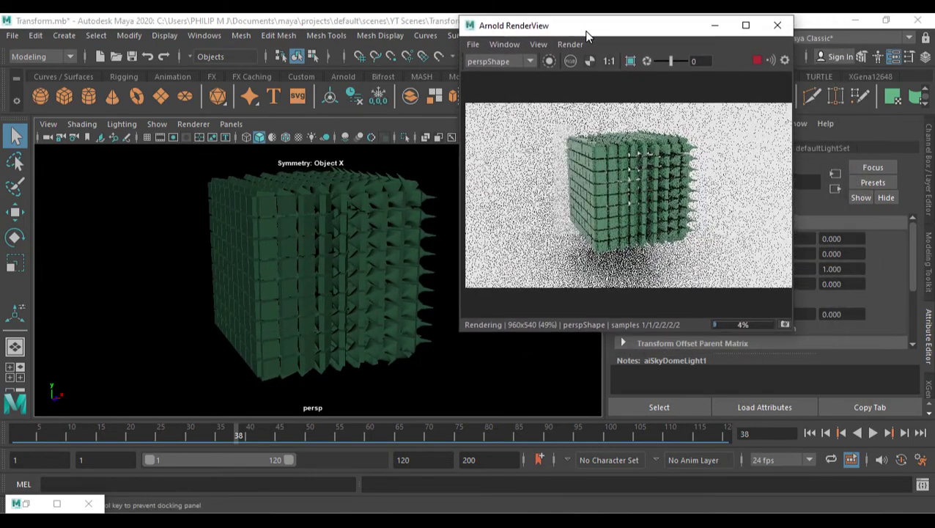
pyautogui.click(354, 275)
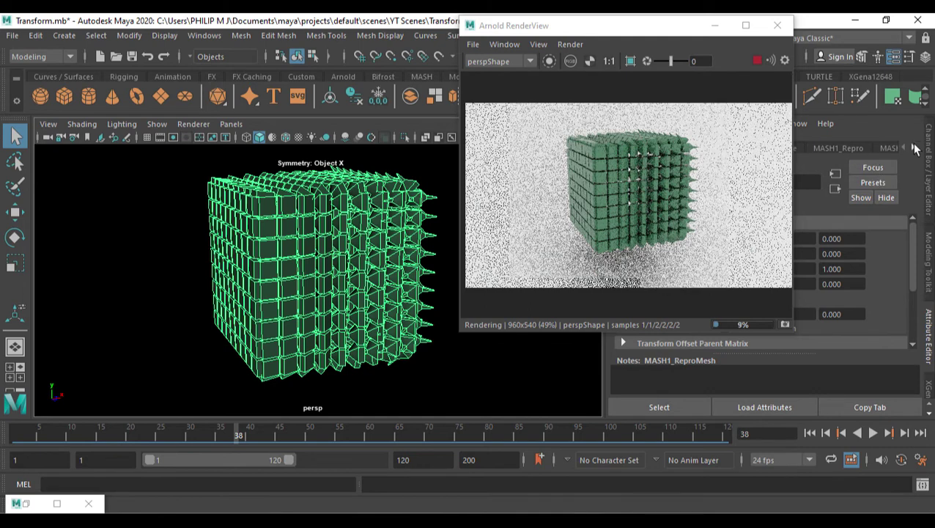
pyautogui.click(915, 149)
pyautogui.click(869, 261)
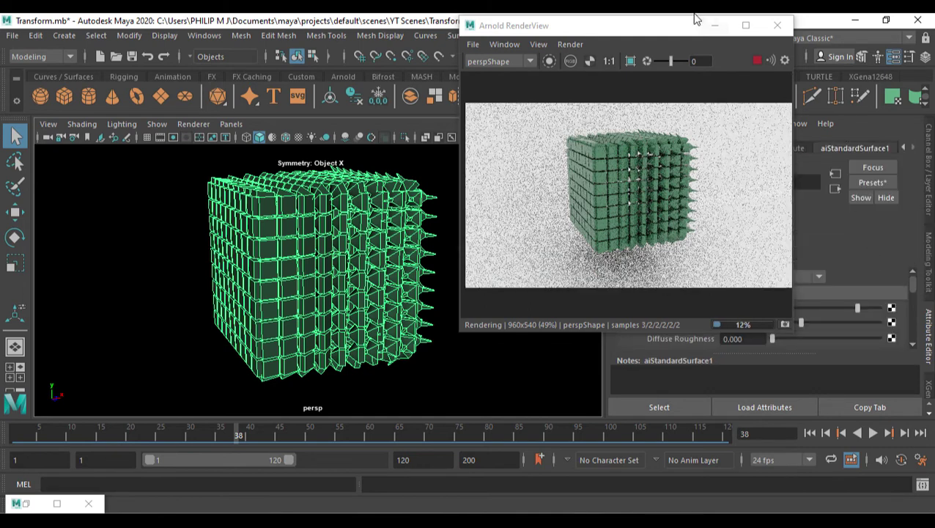
pyautogui.moveTo(645, 37); pyautogui.dragTo(611, 34)
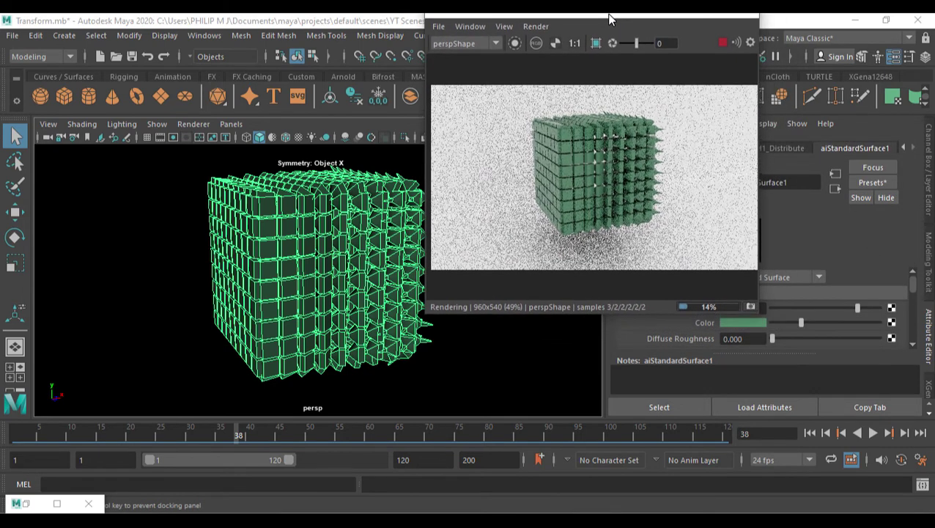
# Step: Change the spiked cube material's base color to bright cyan with a color value of 1.000
pyautogui.click(764, 322)
pyautogui.moveTo(714, 363); pyautogui.dragTo(701, 362)
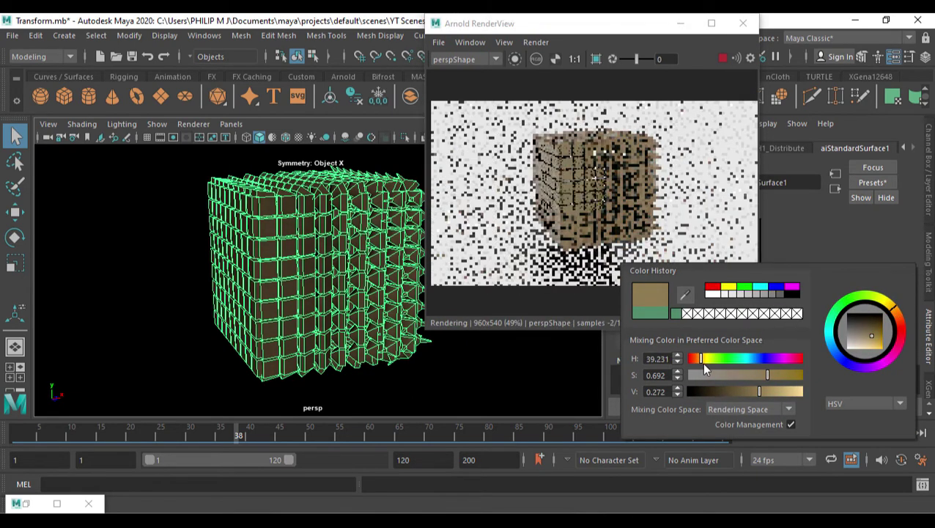
pyautogui.moveTo(759, 392); pyautogui.dragTo(803, 391)
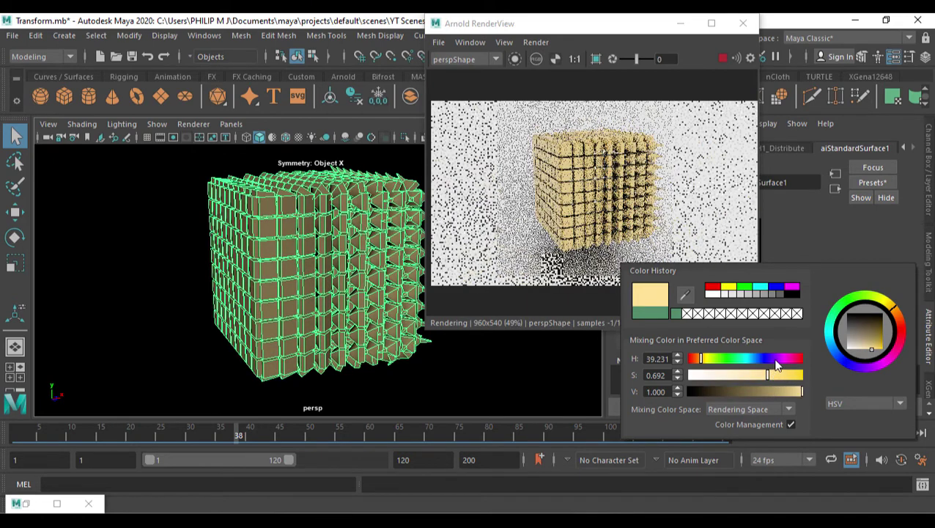
pyautogui.click(785, 360)
pyautogui.click(749, 360)
pyautogui.moveTo(748, 364); pyautogui.dragTo(824, 376)
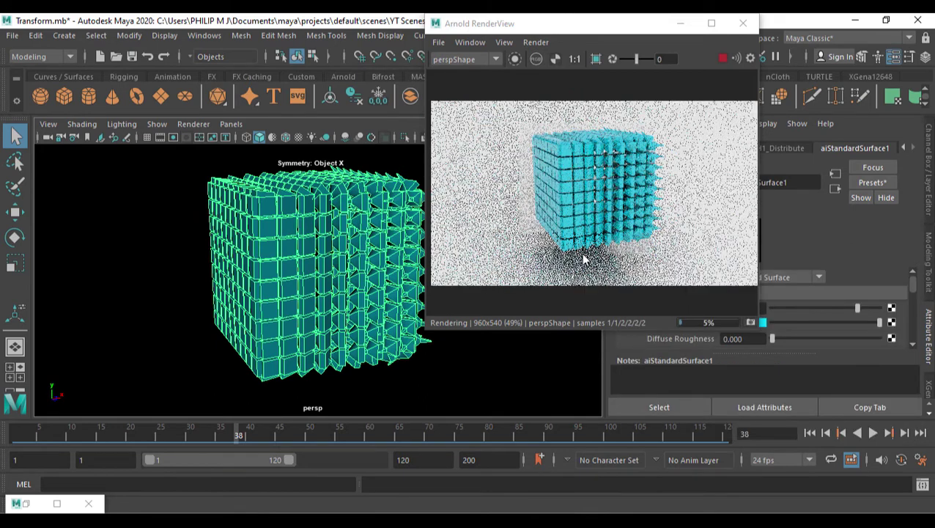
# Step: Select the backdrop and move it up so its floor sits just beneath the spiked cube
pyautogui.click(186, 336)
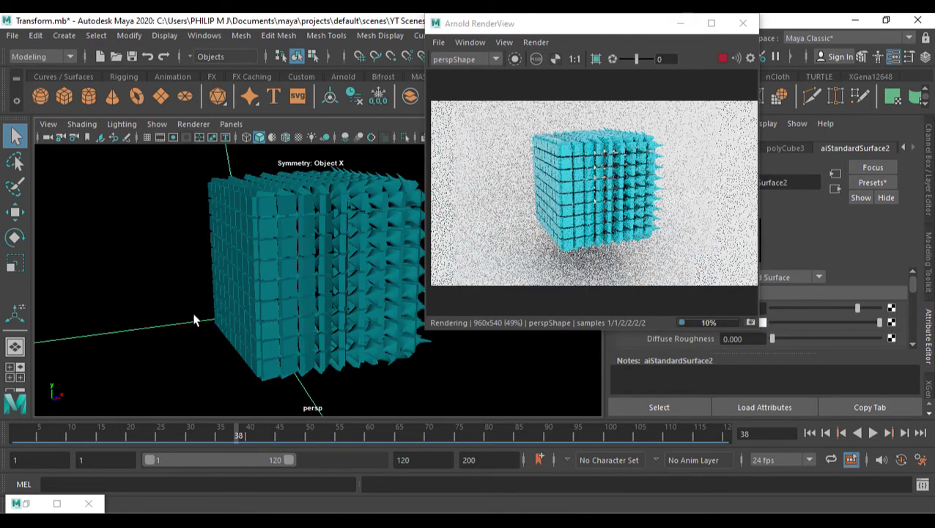
pyautogui.press('w')
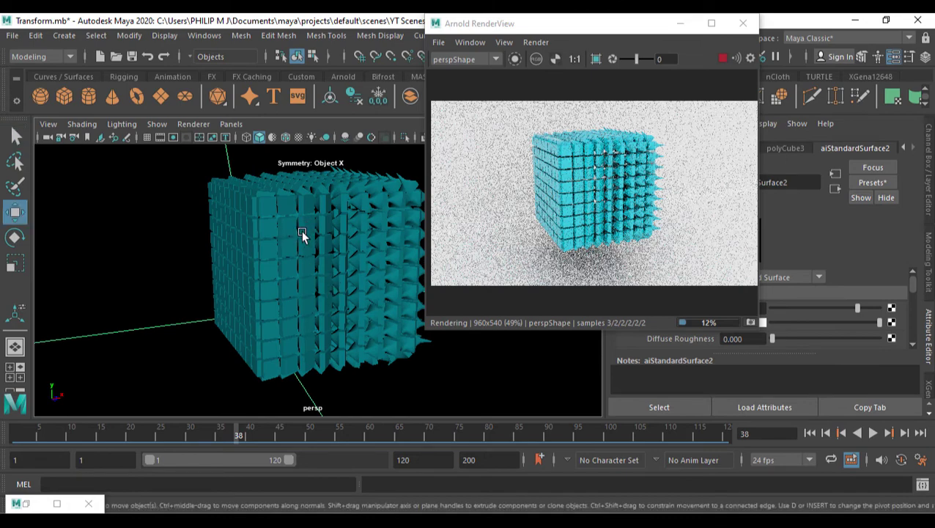
pyautogui.keyDown('alt'); pyautogui.moveTo(301, 230); pyautogui.dragTo(319, 111); pyautogui.keyUp('alt')
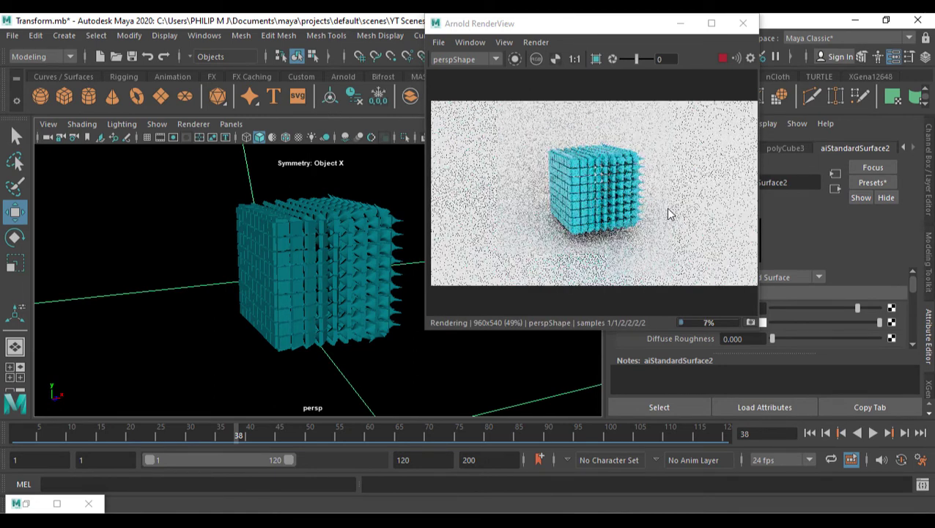
pyautogui.moveTo(599, 29); pyautogui.dragTo(654, 46)
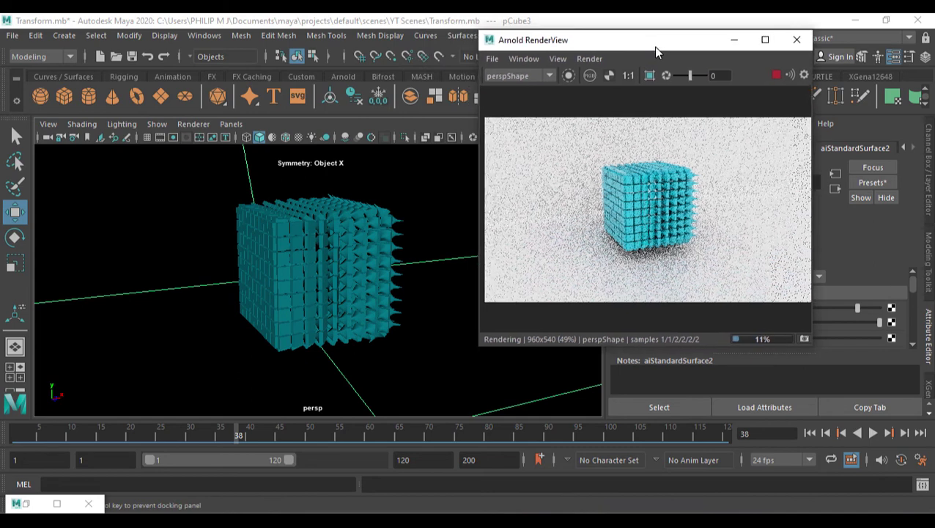